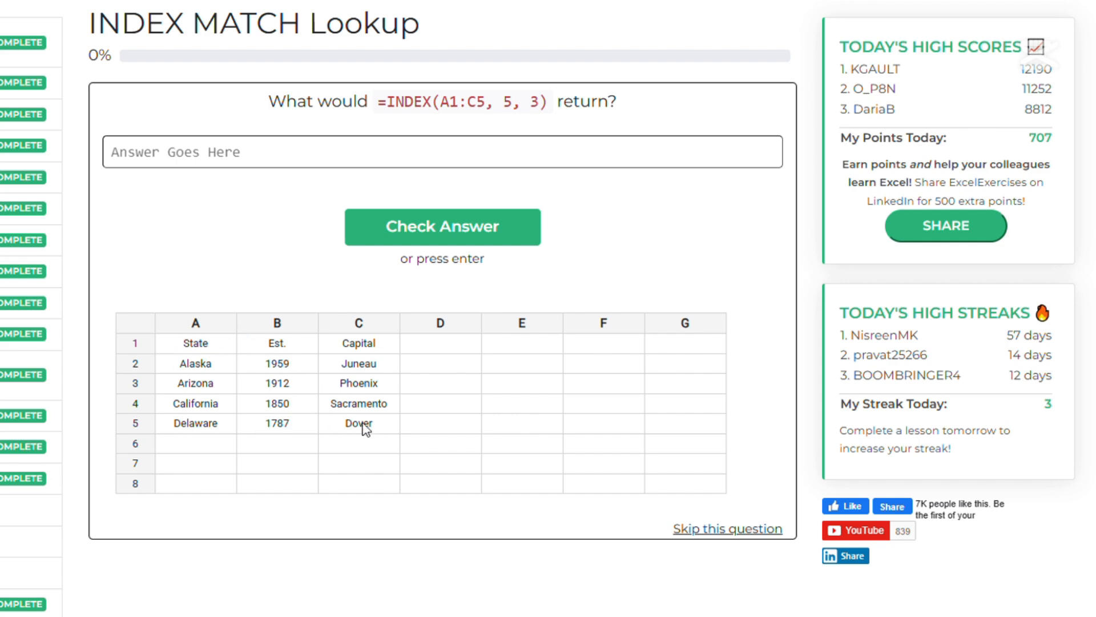
# Answer the =INDEX(A1:C5, 5, 3) question with Dover and continue to the next question.
pyautogui.click(331, 159)
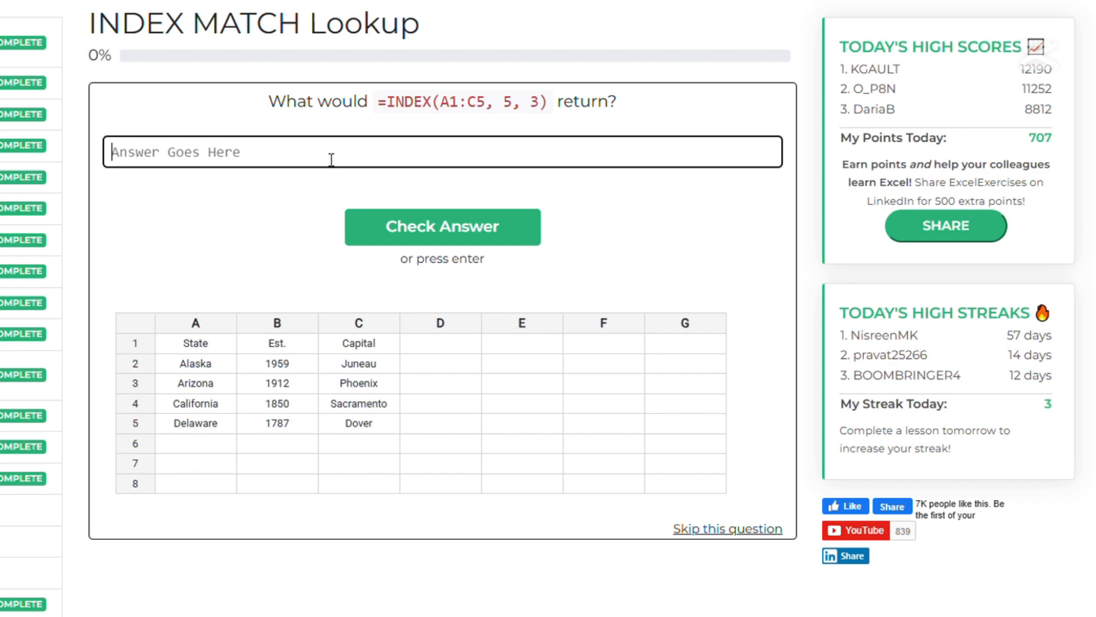
pyautogui.write('Dover')
pyautogui.press('Return')
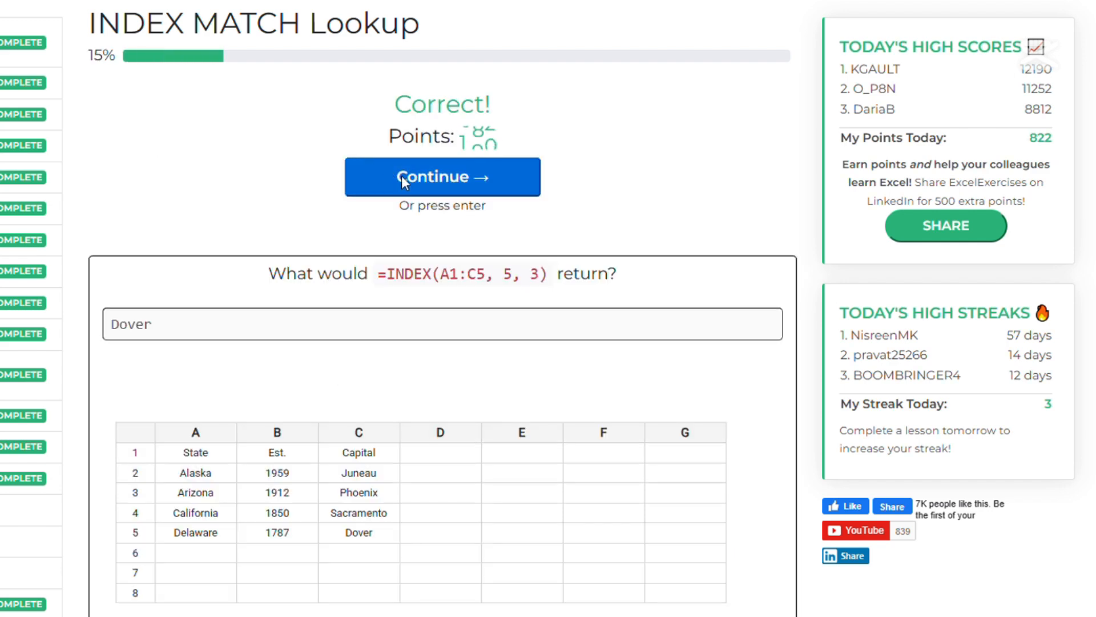
pyautogui.click(402, 176)
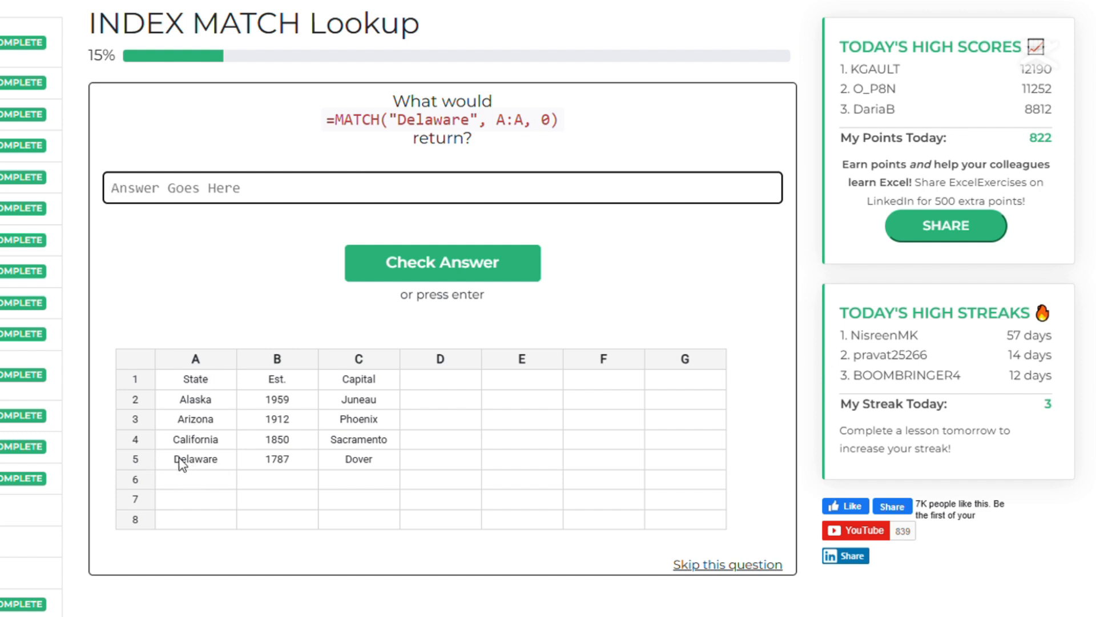
# Answer the MATCH question for Delaware with 5, check it, and continue.
pyautogui.write('5')
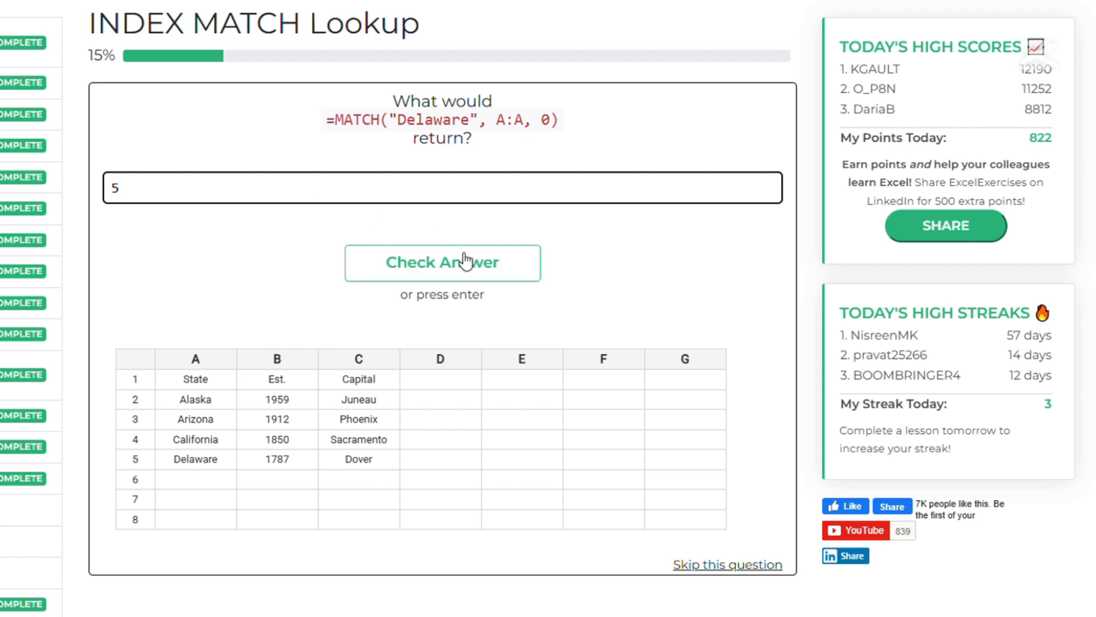
pyautogui.click(444, 274)
pyautogui.click(441, 178)
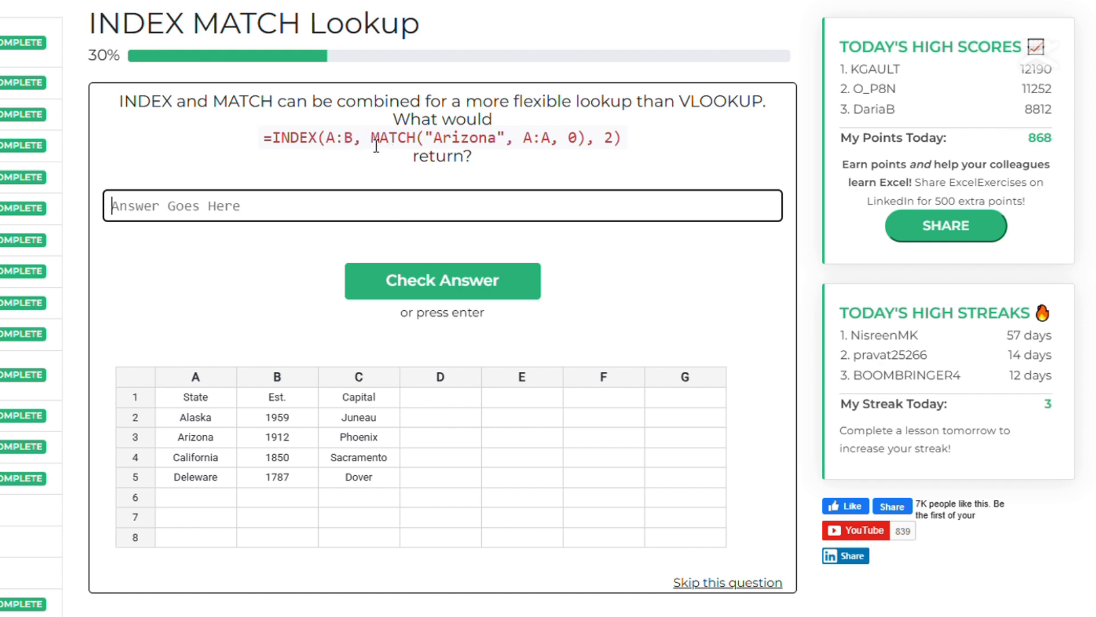
# Answer the combined INDEX and MATCH question for Arizona with 1912 and continue.
pyautogui.moveTo(373, 146); pyautogui.dragTo(592, 146)
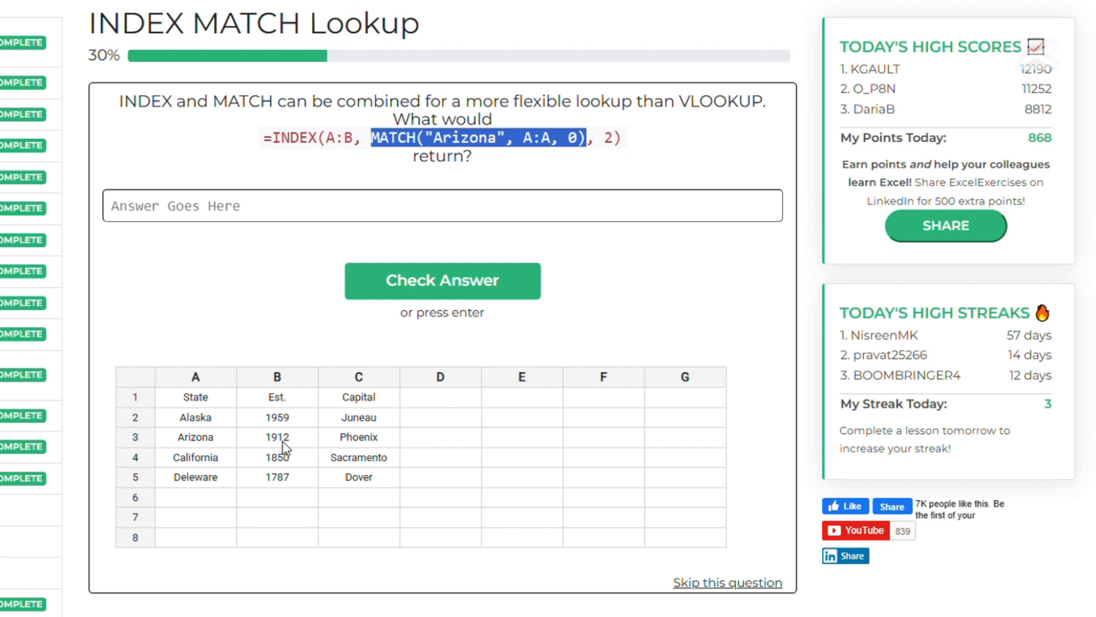
pyautogui.click(325, 213)
pyautogui.write('1912')
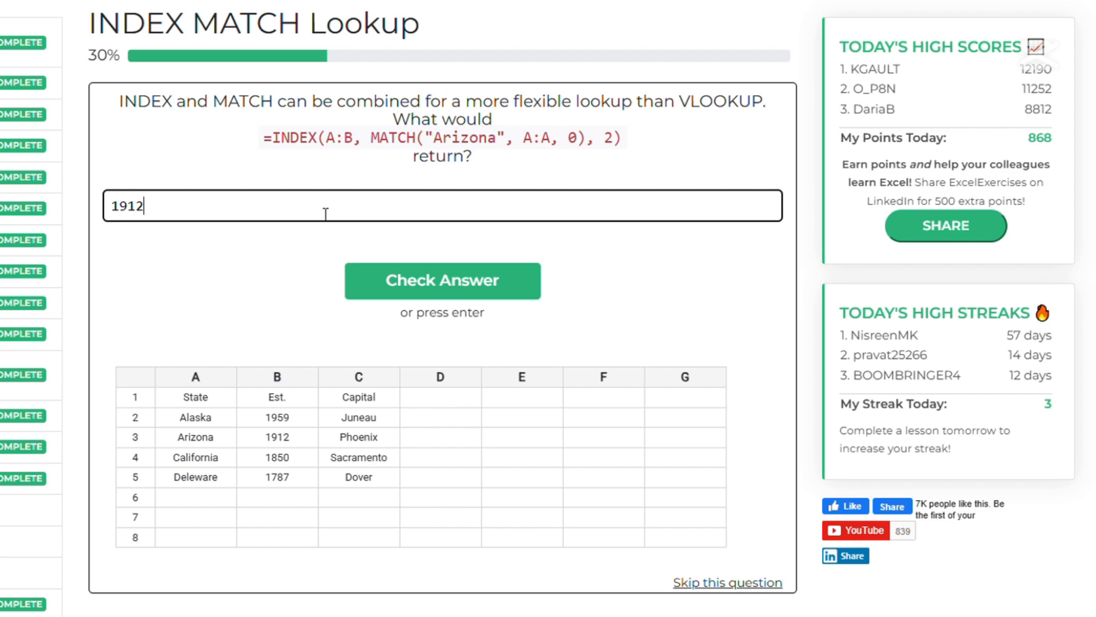
pyautogui.press('Return')
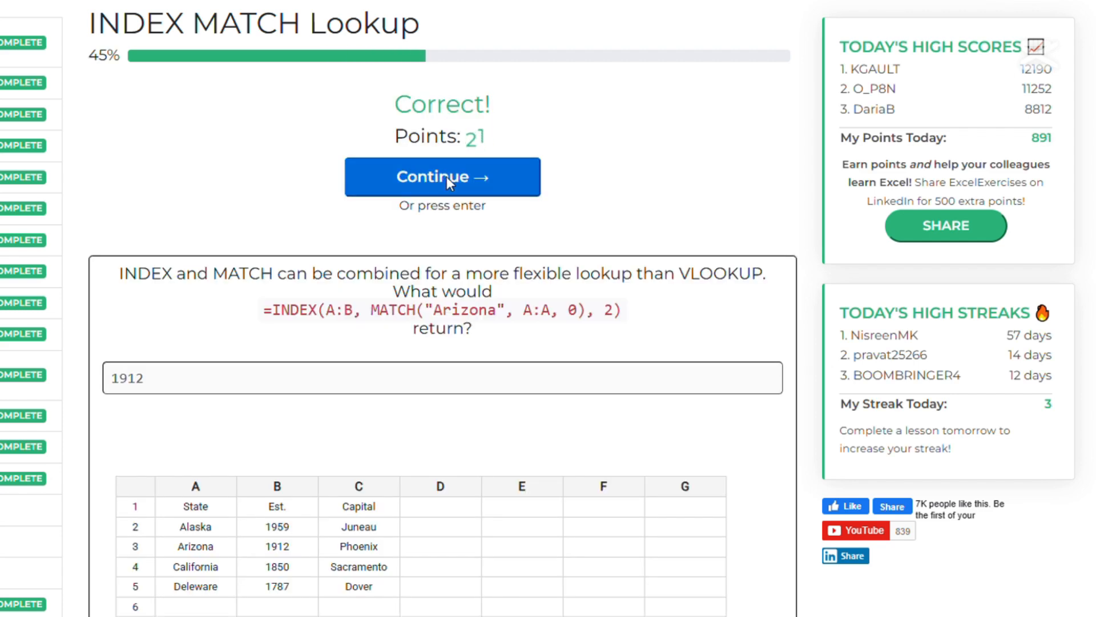
pyautogui.click(446, 176)
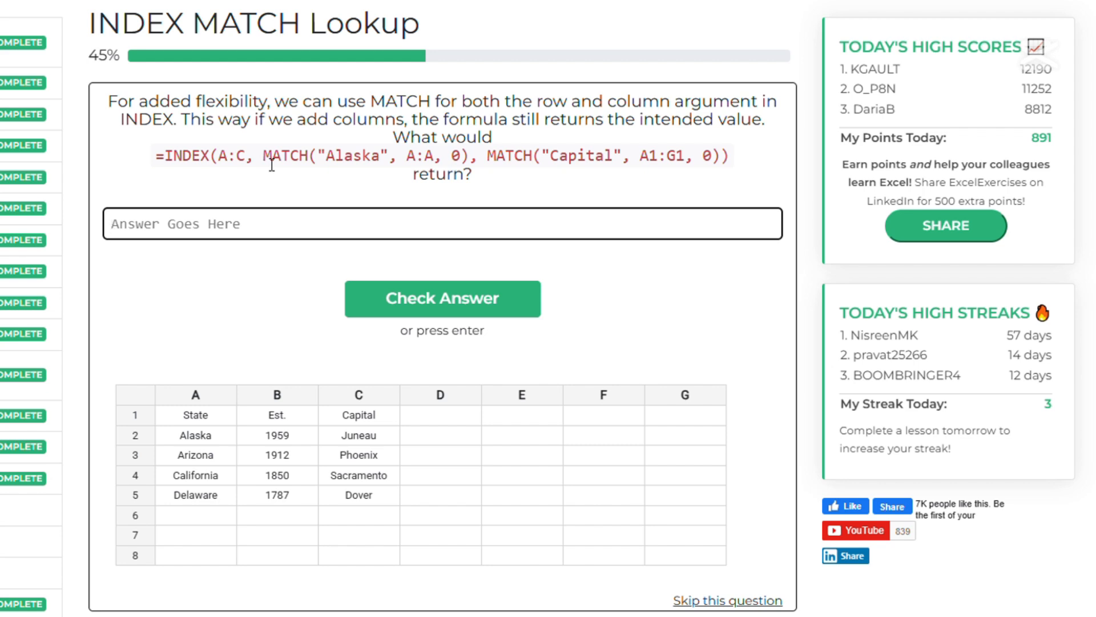
# Answer the two-MATCH INDEX question for Alaska's capital with Juneau, check it, and continue.
pyautogui.moveTo(272, 164); pyautogui.dragTo(470, 163)
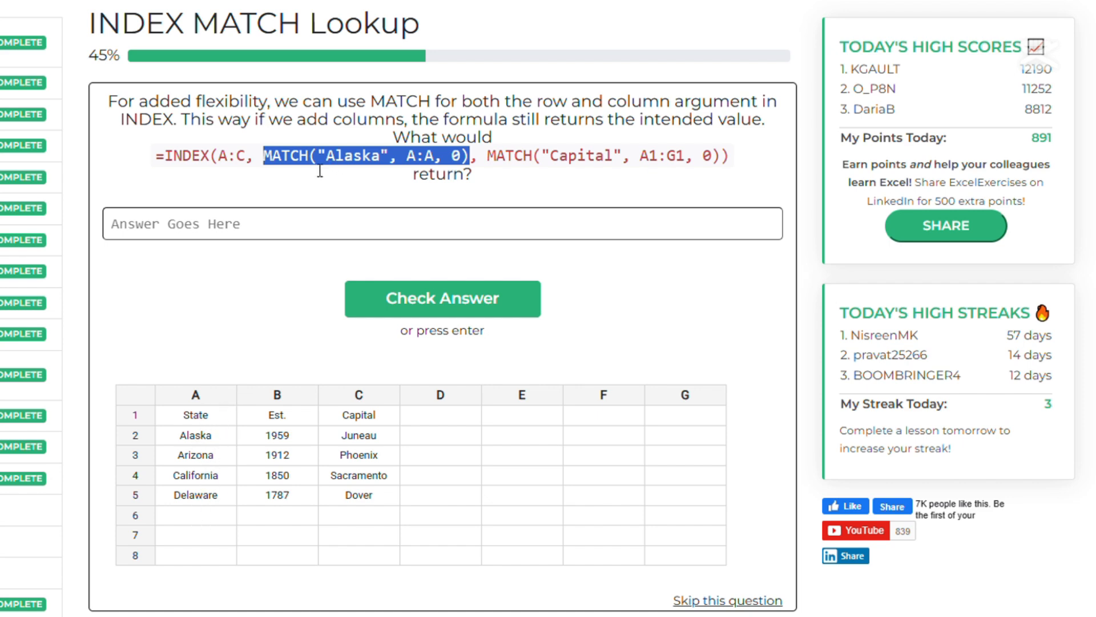
pyautogui.moveTo(264, 164); pyautogui.dragTo(471, 164)
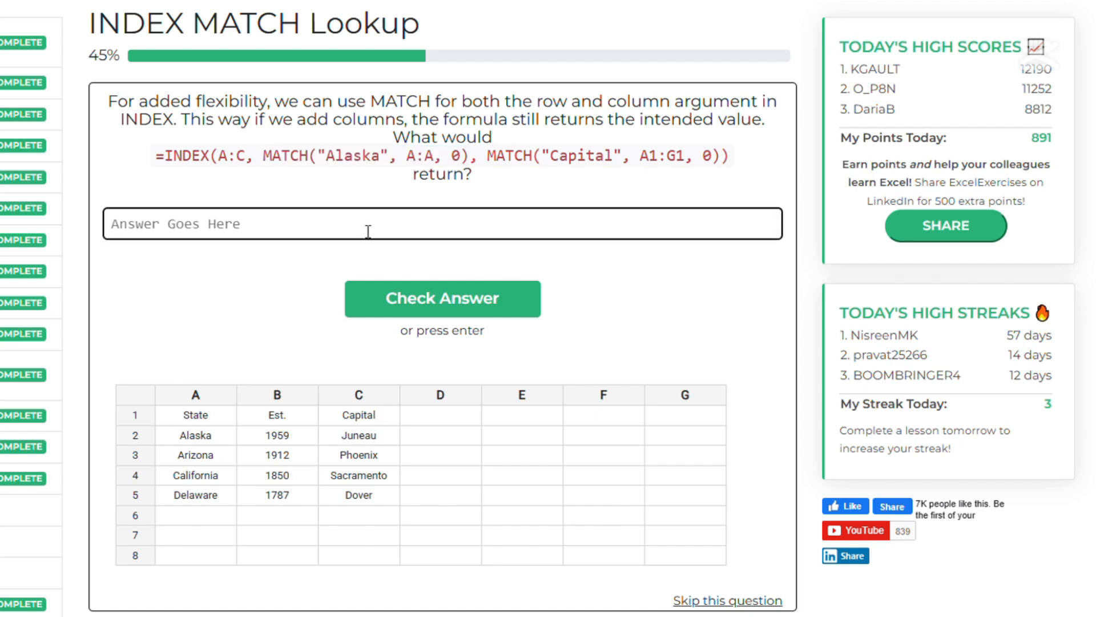
pyautogui.write('Juneau')
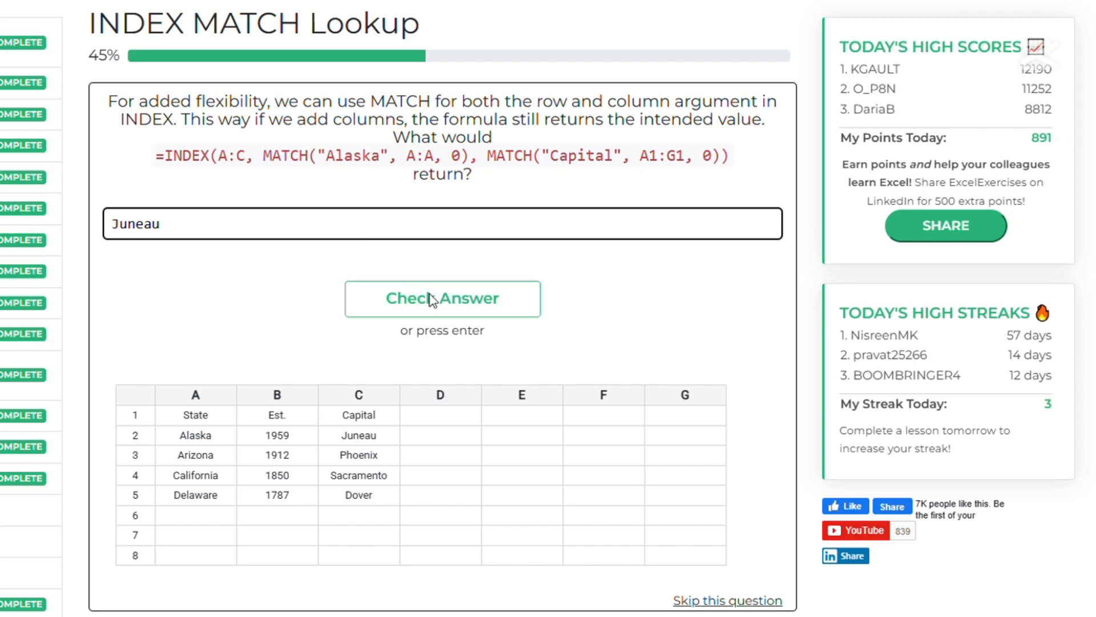
pyautogui.click(458, 298)
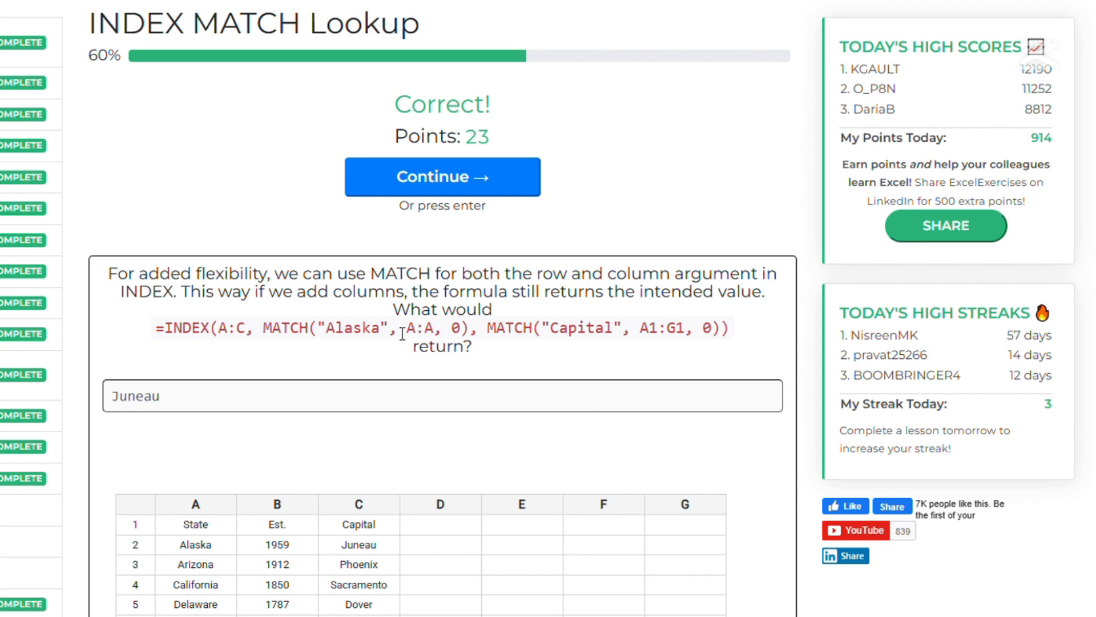
pyautogui.click(442, 176)
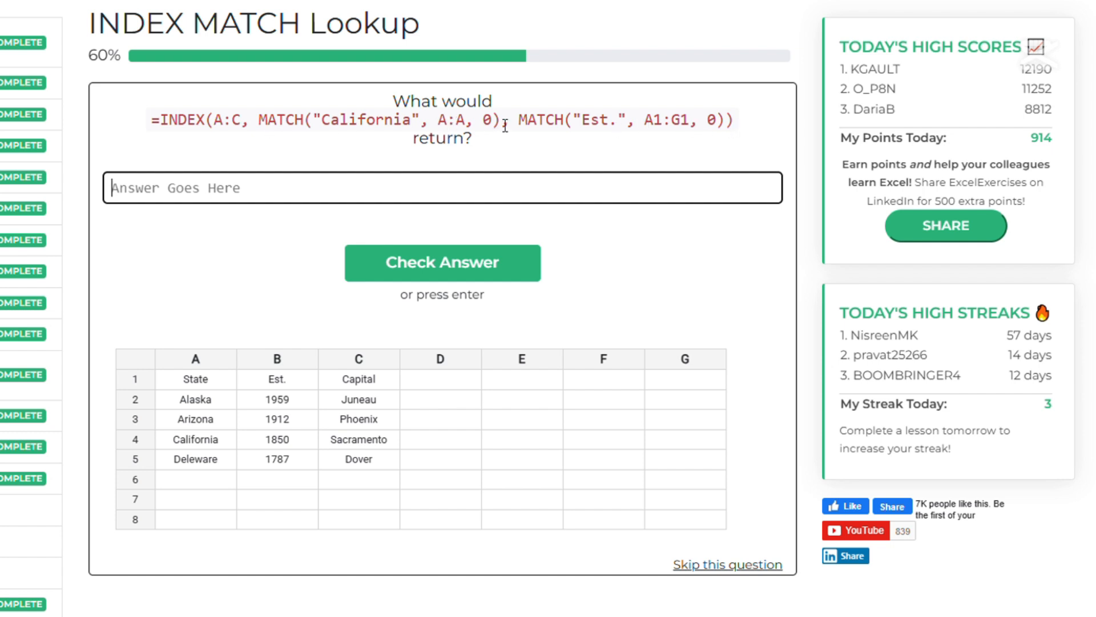
# Answer the INDEX MATCH question for California's establishment year with 1850 and continue.
pyautogui.moveTo(502, 128); pyautogui.dragTo(270, 131)
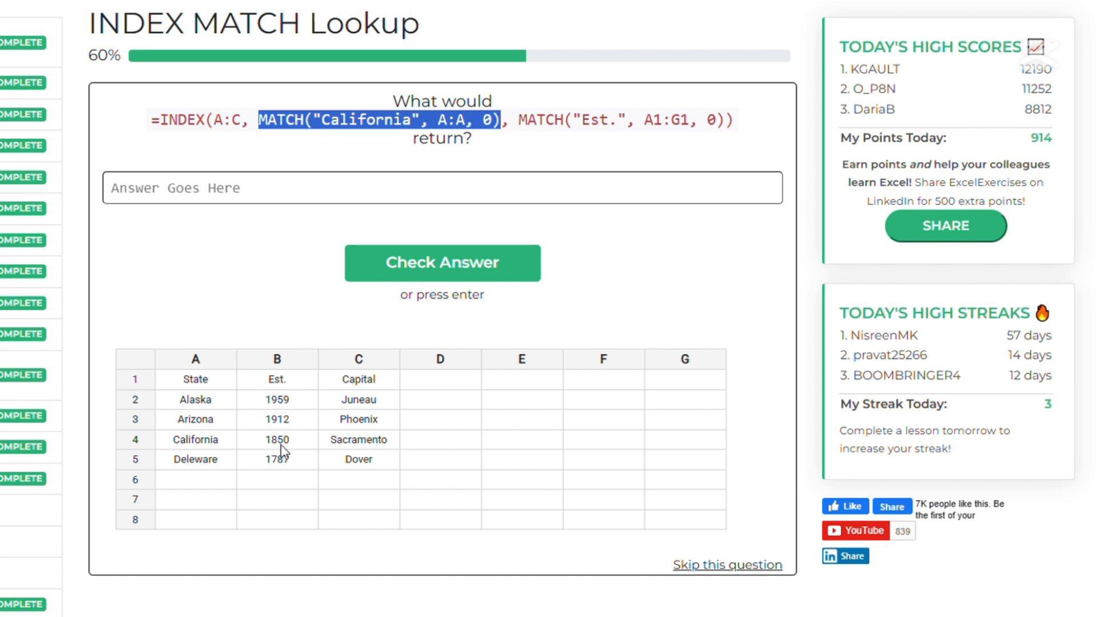
pyautogui.click(255, 194)
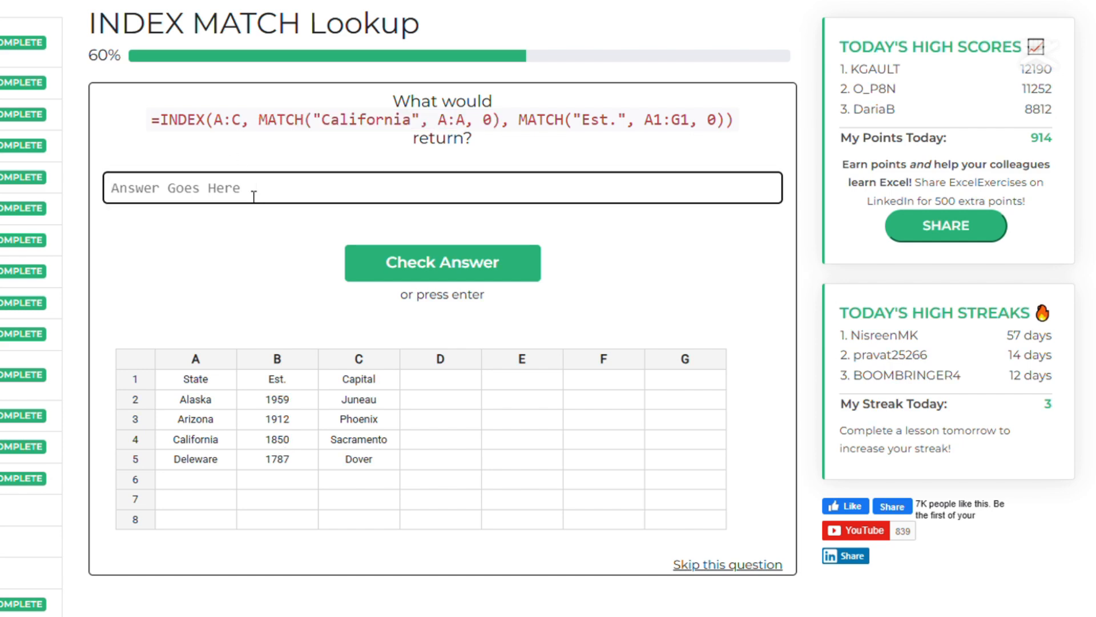
pyautogui.write('1850')
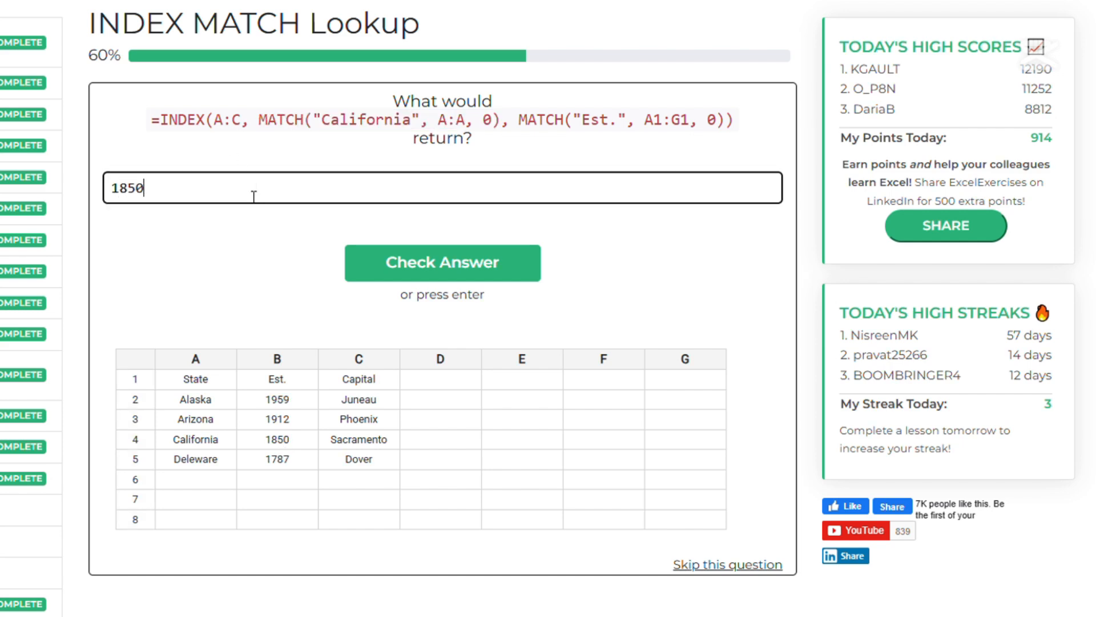
pyautogui.press('Return')
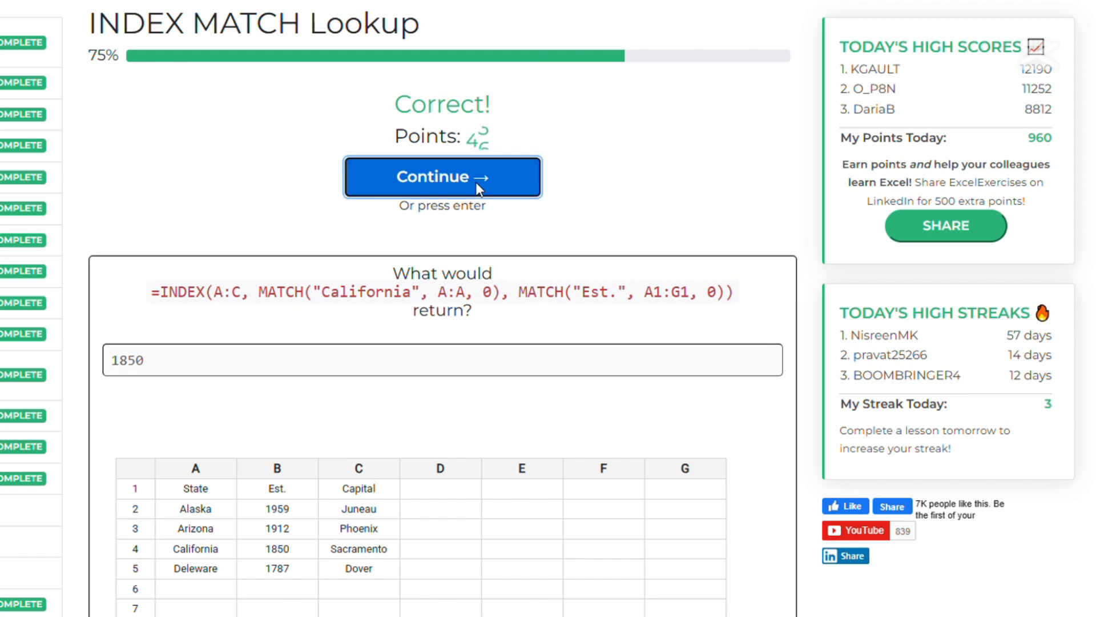
pyautogui.click(477, 182)
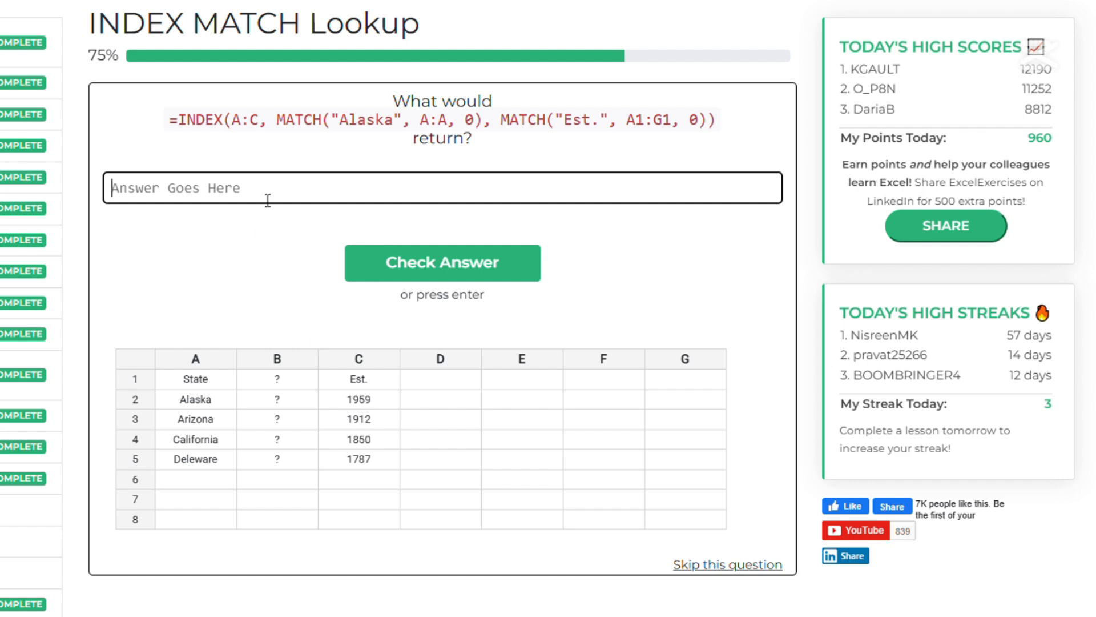
# Answer the rearranged-columns question for Alaska with 1959 and continue.
pyautogui.write('1959')
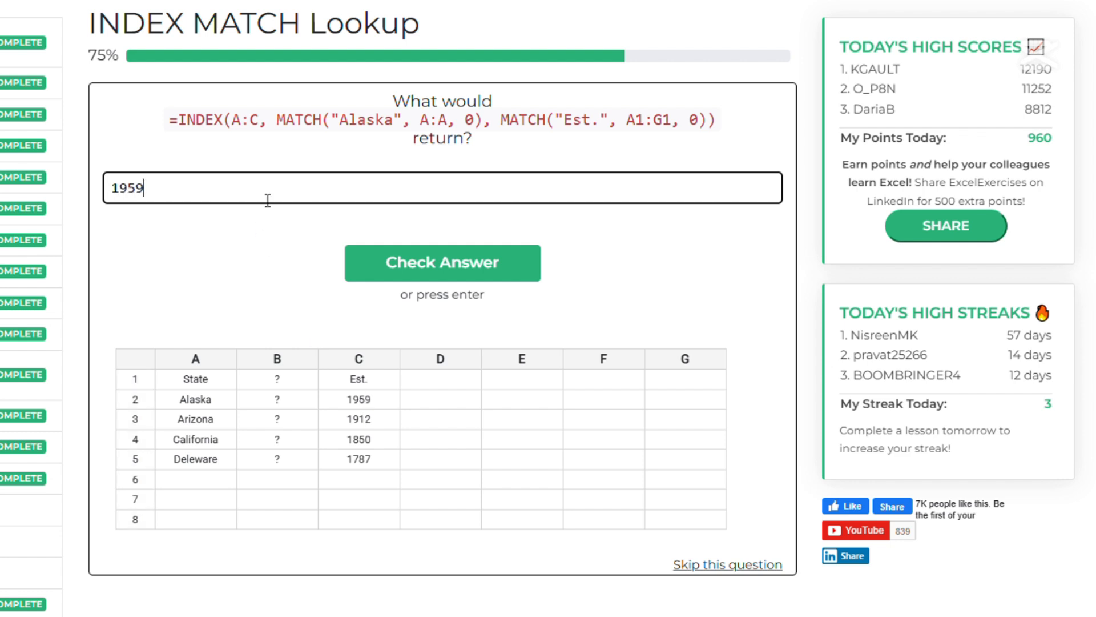
pyautogui.press('Return')
pyautogui.click(488, 196)
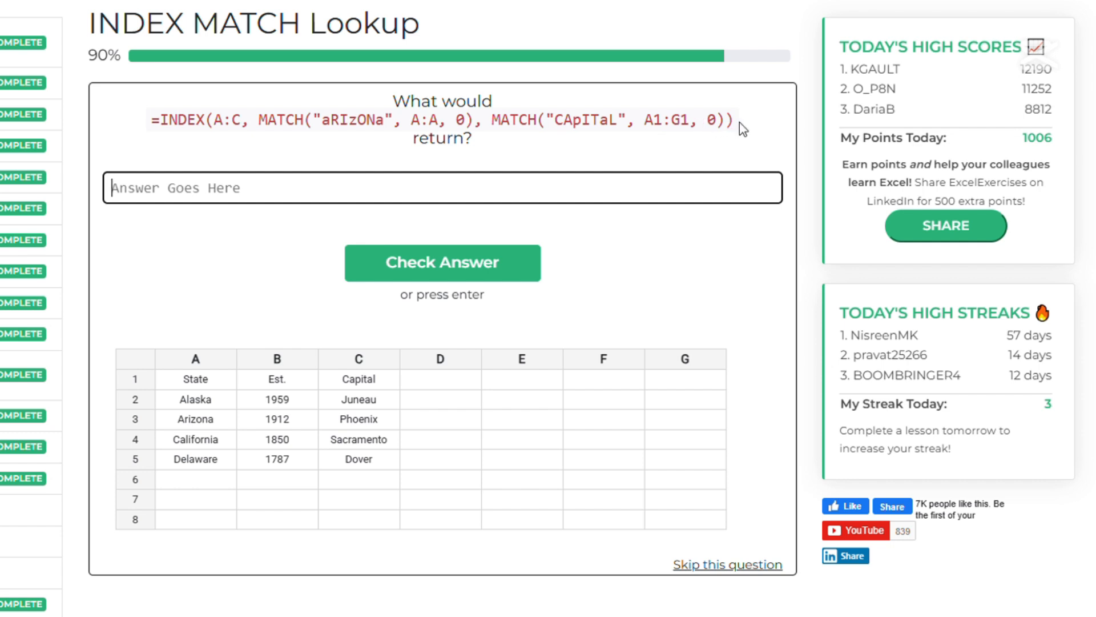
# Answer the mixed-case INDEX MATCH question with Phoenix, correcting the misspelled first attempt, and check it.
pyautogui.moveTo(262, 125); pyautogui.dragTo(483, 133)
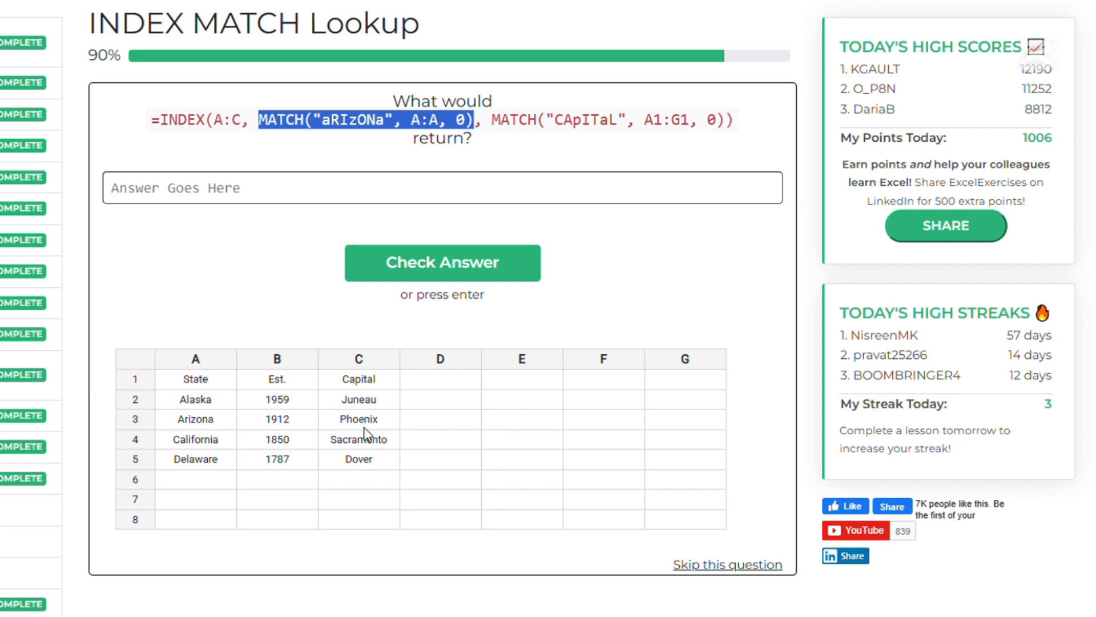
pyautogui.click(365, 195)
pyautogui.write('Phoenex')
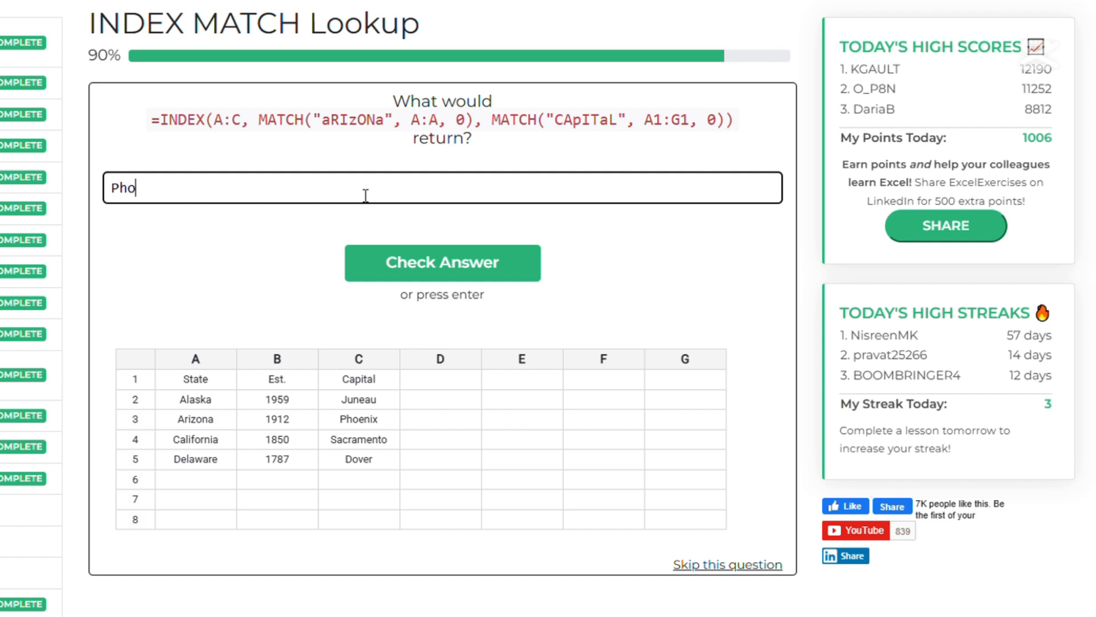
pyautogui.press('Return')
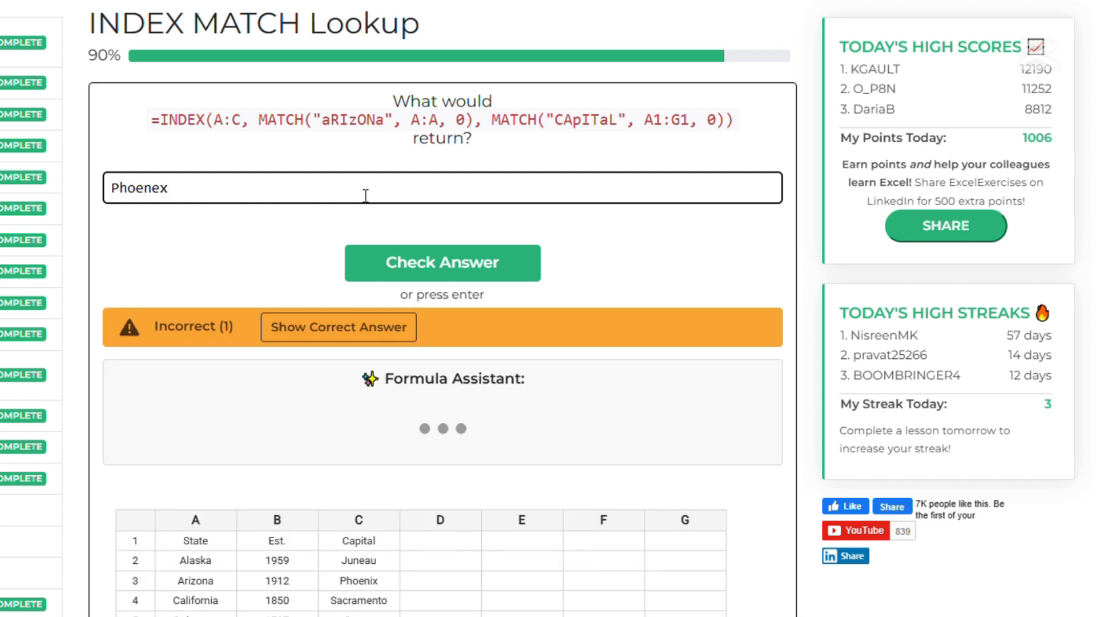
pyautogui.click(165, 203)
pyautogui.press('BackSpace')
pyautogui.write('i')
pyautogui.click(444, 274)
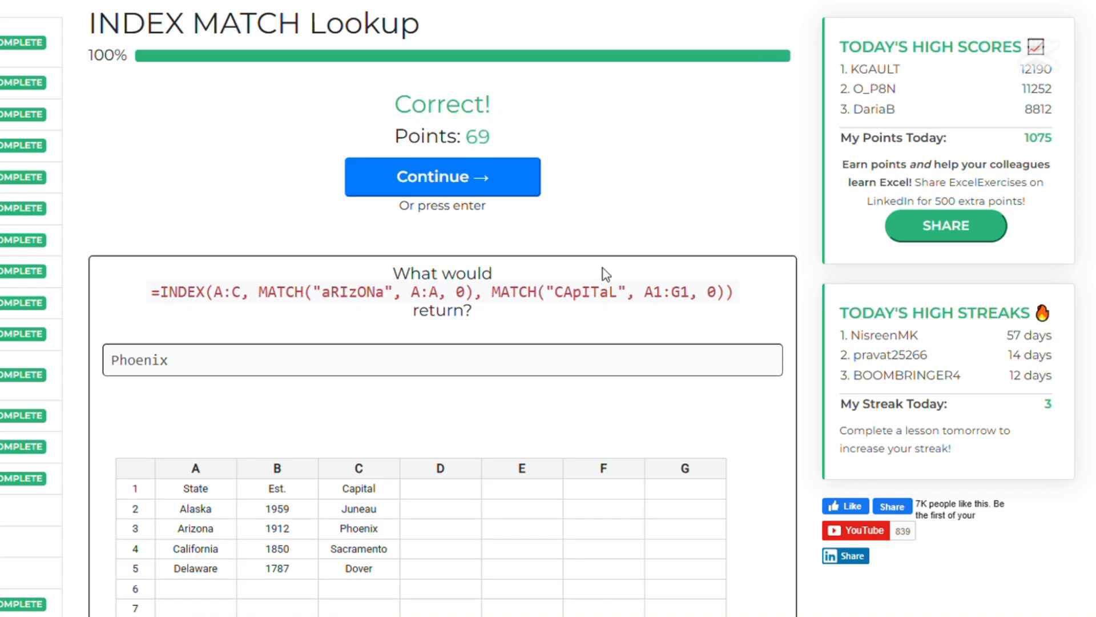
# Continue past the finished lesson and open the INDEX MATCH Practice exercise from the lesson list.
pyautogui.click(431, 190)
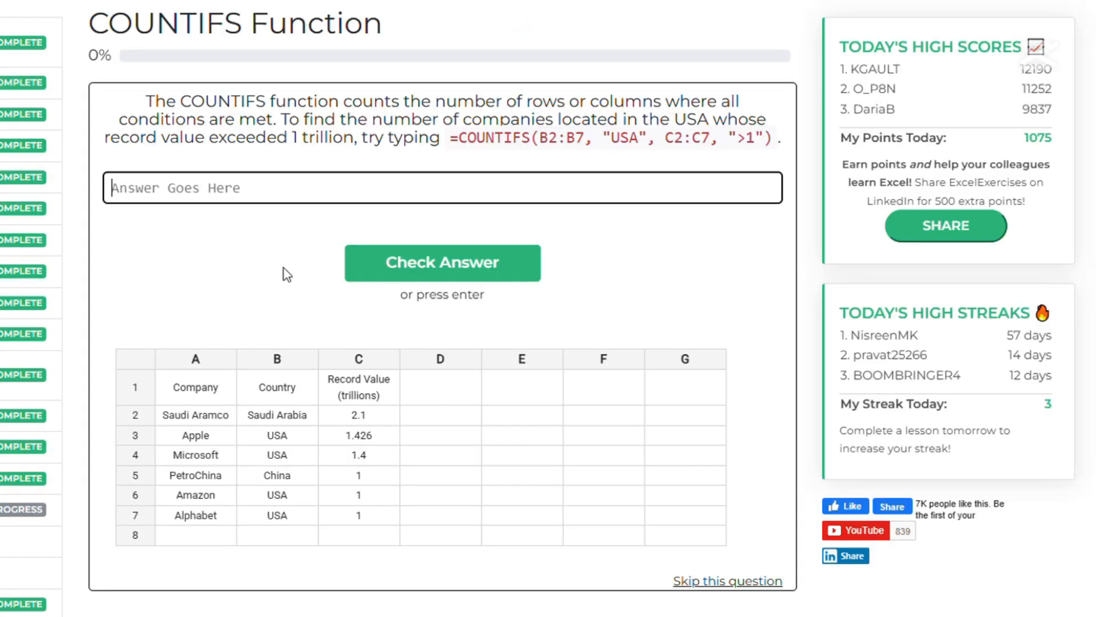
pyautogui.scroll(-10, 50, 243)
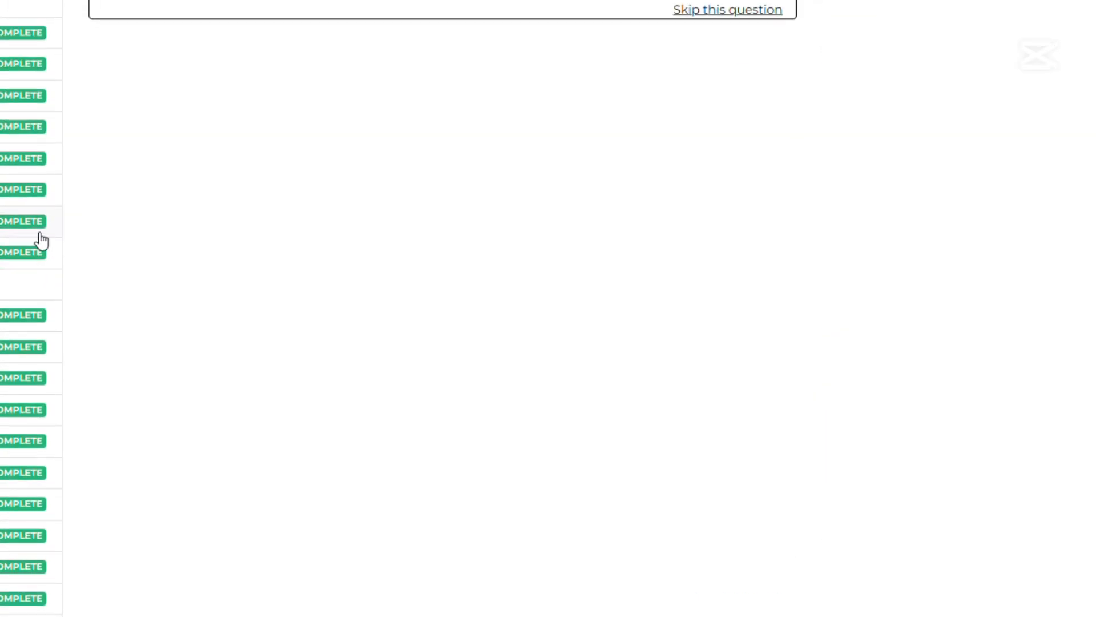
pyautogui.click(23, 385)
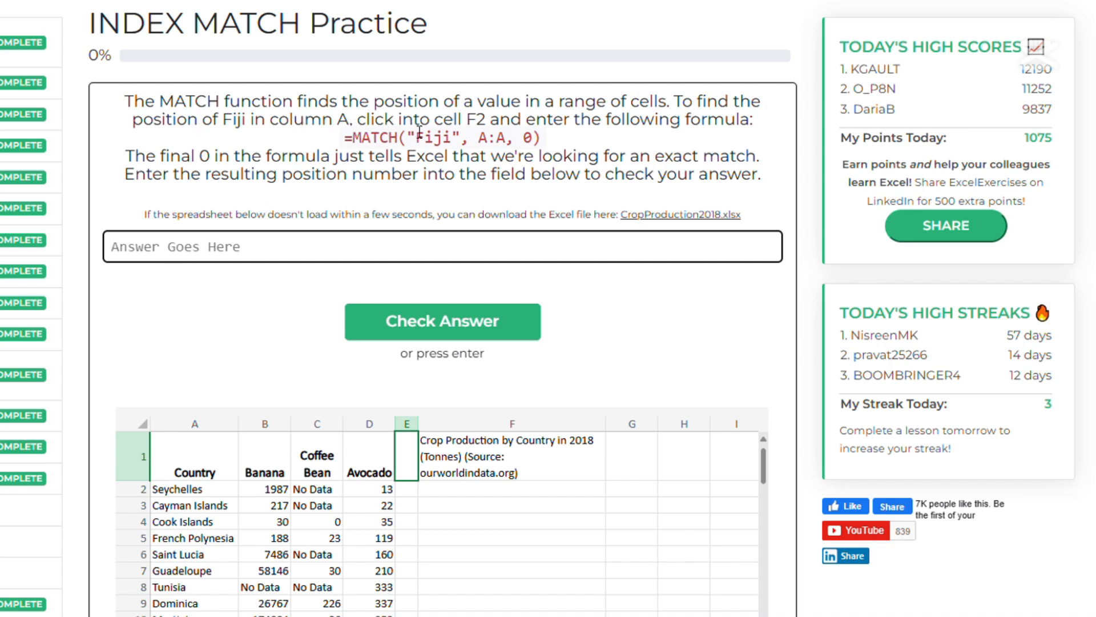
# Paste the formula =MATCH("Fiji", A:A, 0) into cell F2 of the embedded spreadsheet.
pyautogui.click(512, 499)
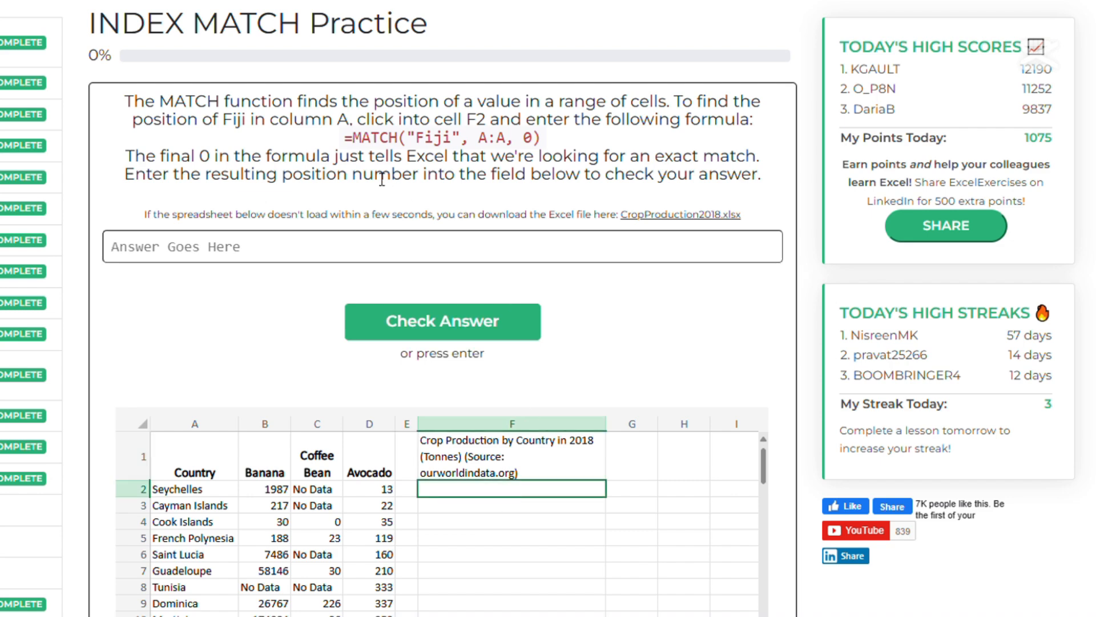
pyautogui.moveTo(346, 137); pyautogui.dragTo(542, 140)
pyautogui.hotkey('ctrl', 'c')
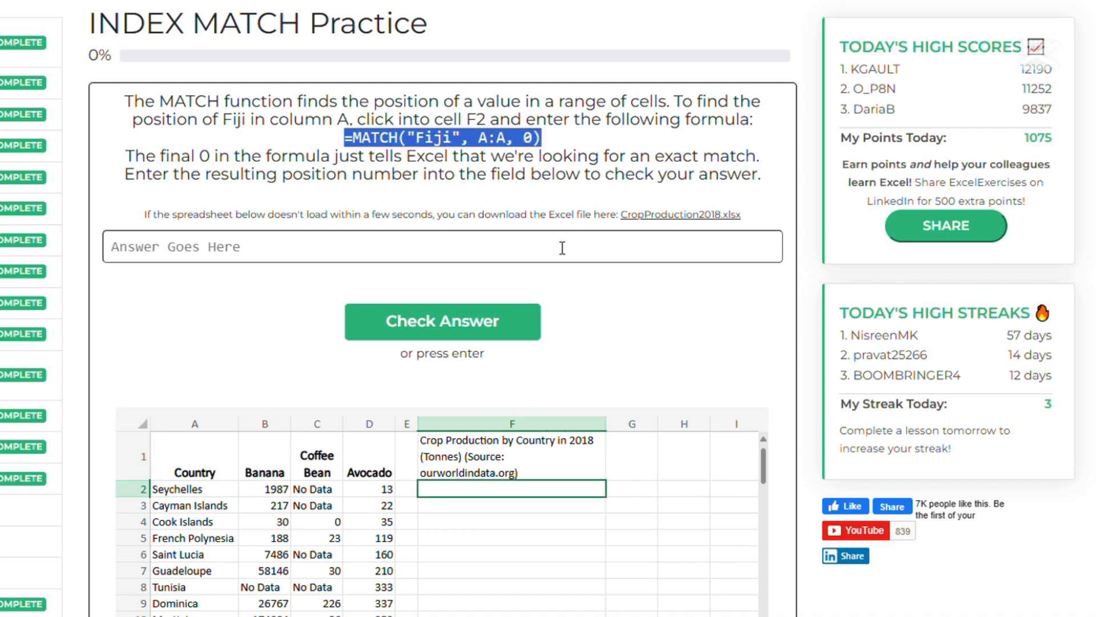
pyautogui.click(534, 489)
pyautogui.hotkey('ctrl', 'v')
pyautogui.click(666, 477)
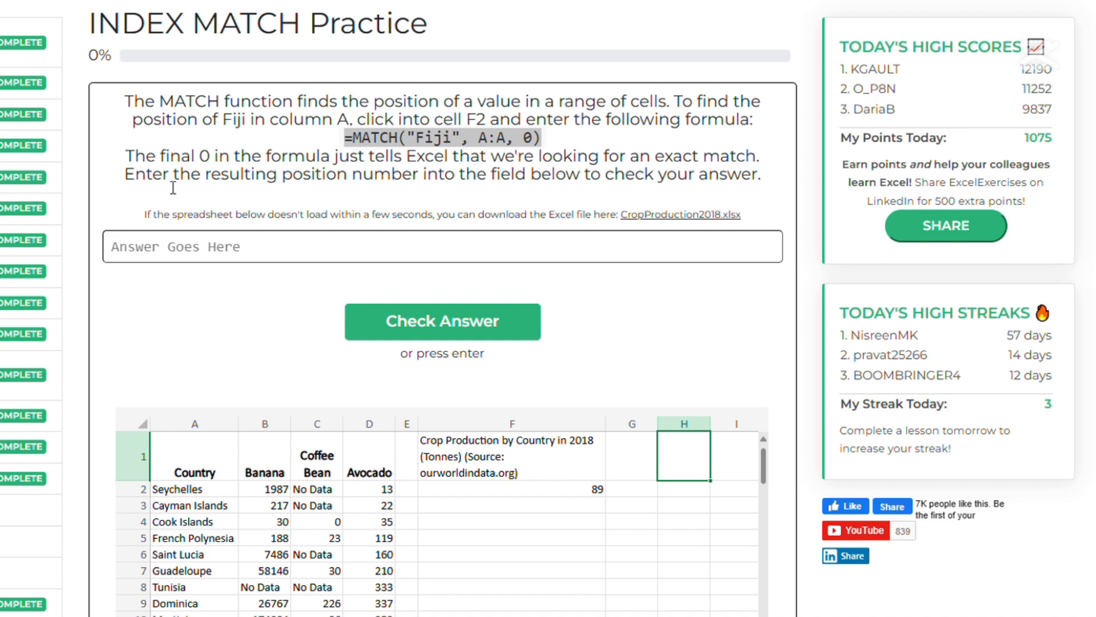
# Submit 89 as the answer for Fiji's position.
pyautogui.click(279, 252)
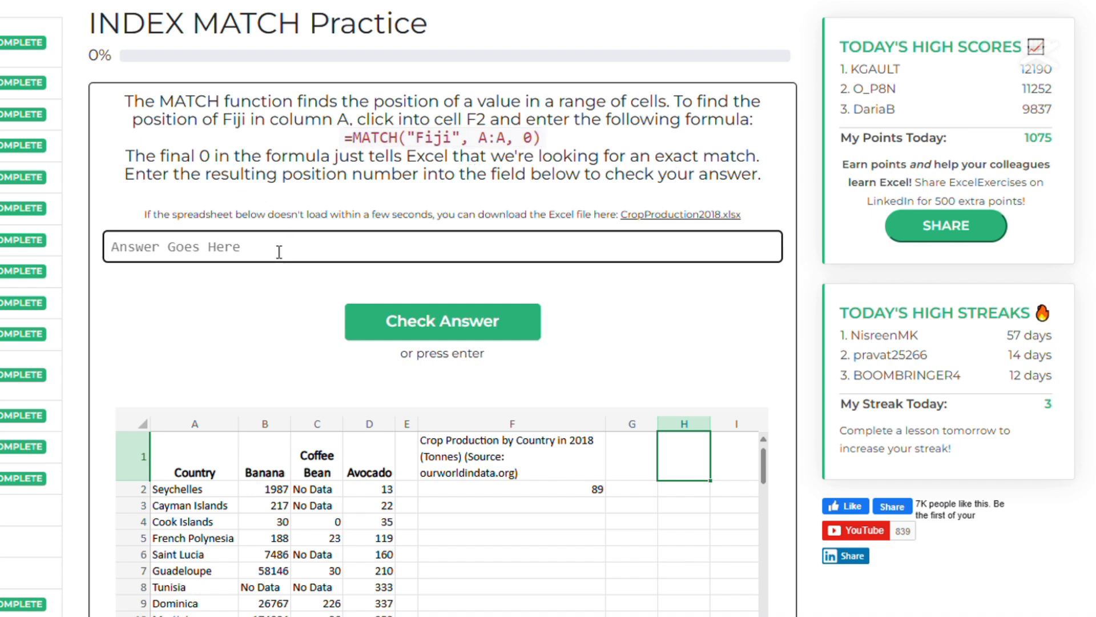
pyautogui.write('89')
pyautogui.click(455, 320)
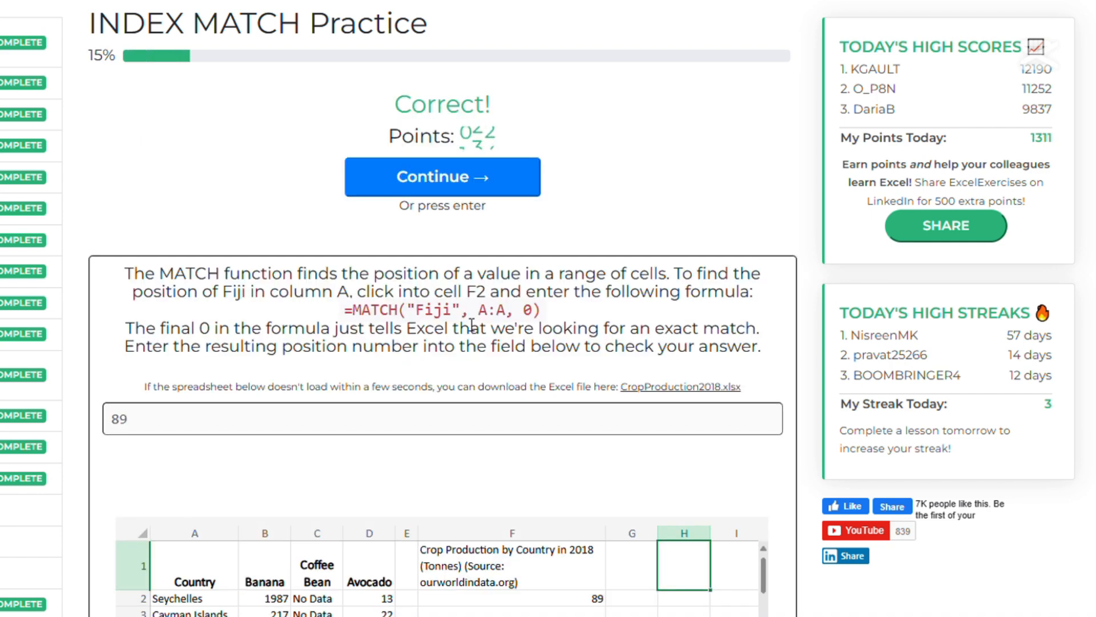
# Continue to the next question and paste the formula =MATCH("Banana", 1:1, 0) into cell F3.
pyautogui.click(443, 170)
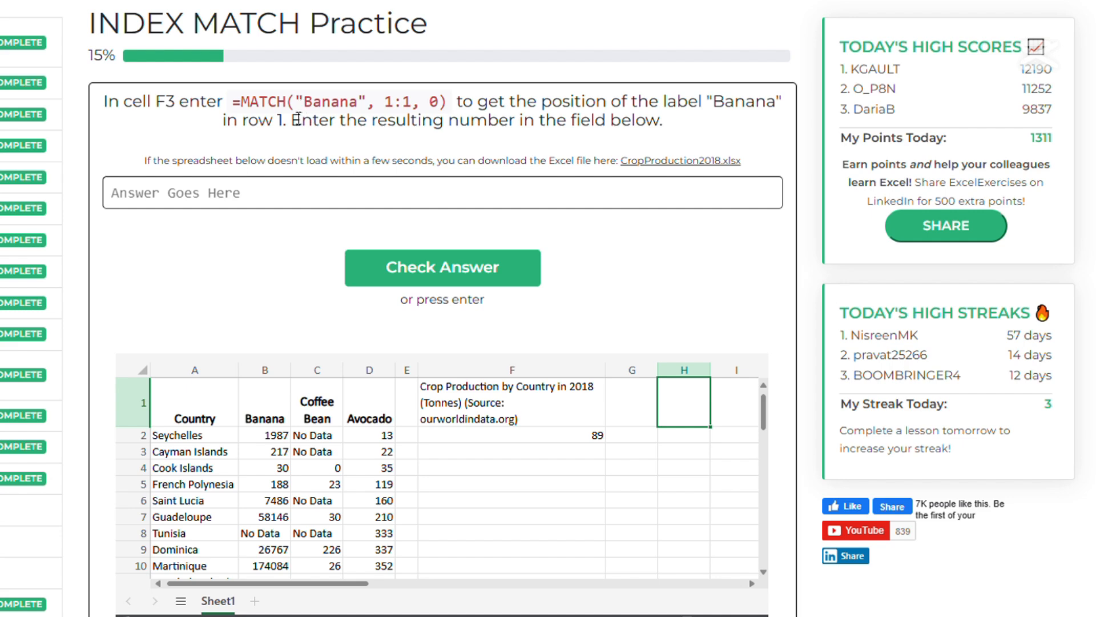
pyautogui.moveTo(233, 101); pyautogui.dragTo(452, 106)
pyautogui.hotkey('ctrl', 'c')
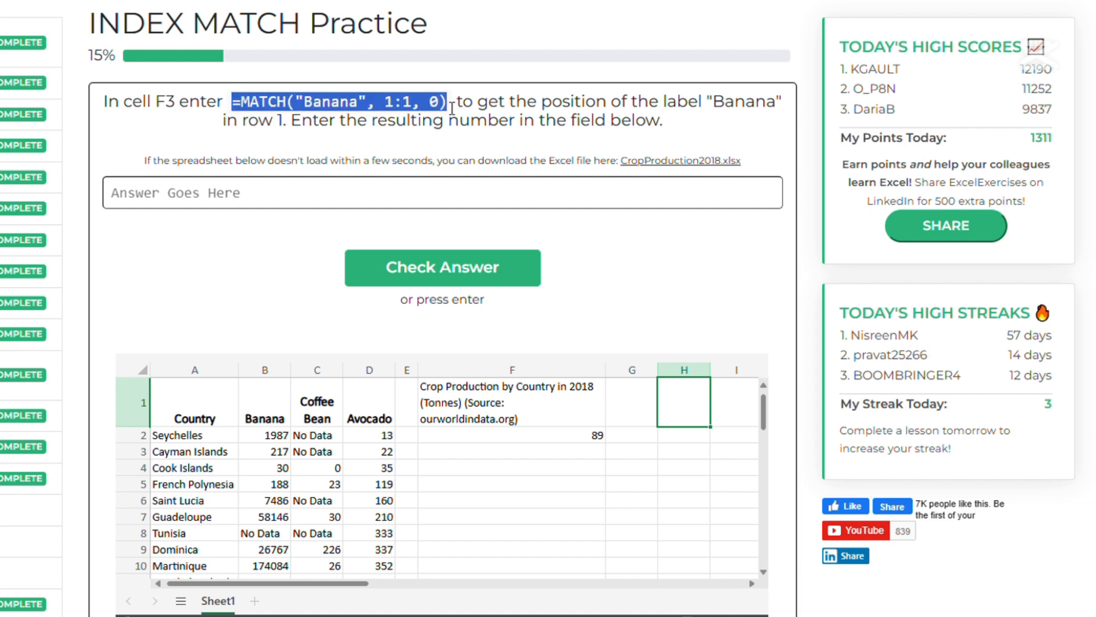
pyautogui.click(598, 451)
pyautogui.hotkey('ctrl', 'v')
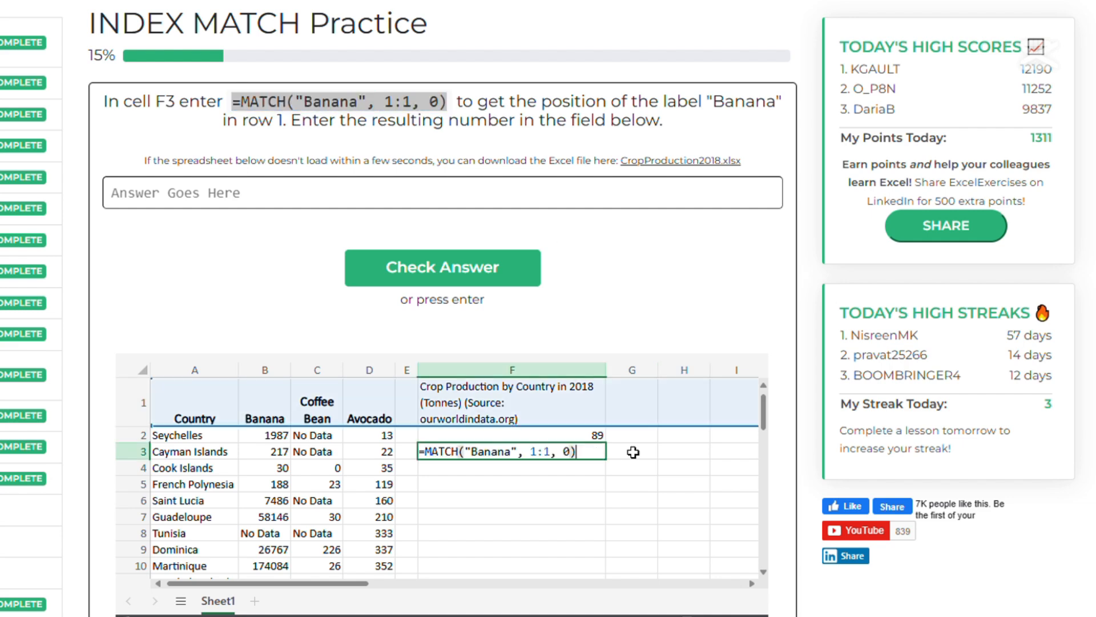
pyautogui.press('Return')
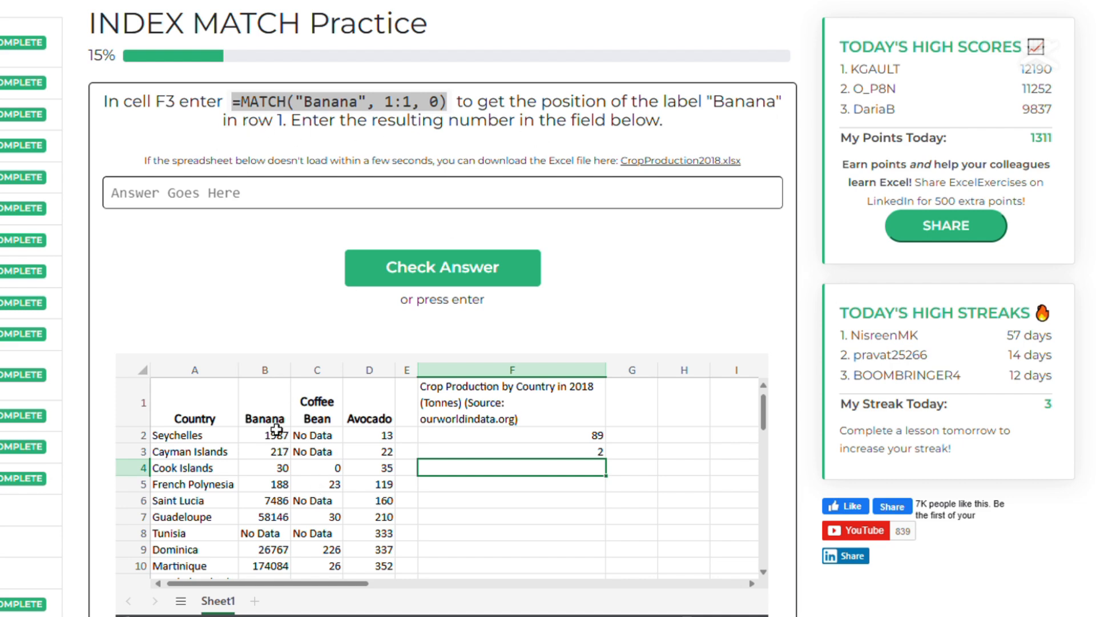
# Submit 2 as the position of the Banana label and continue to the next question.
pyautogui.click(285, 196)
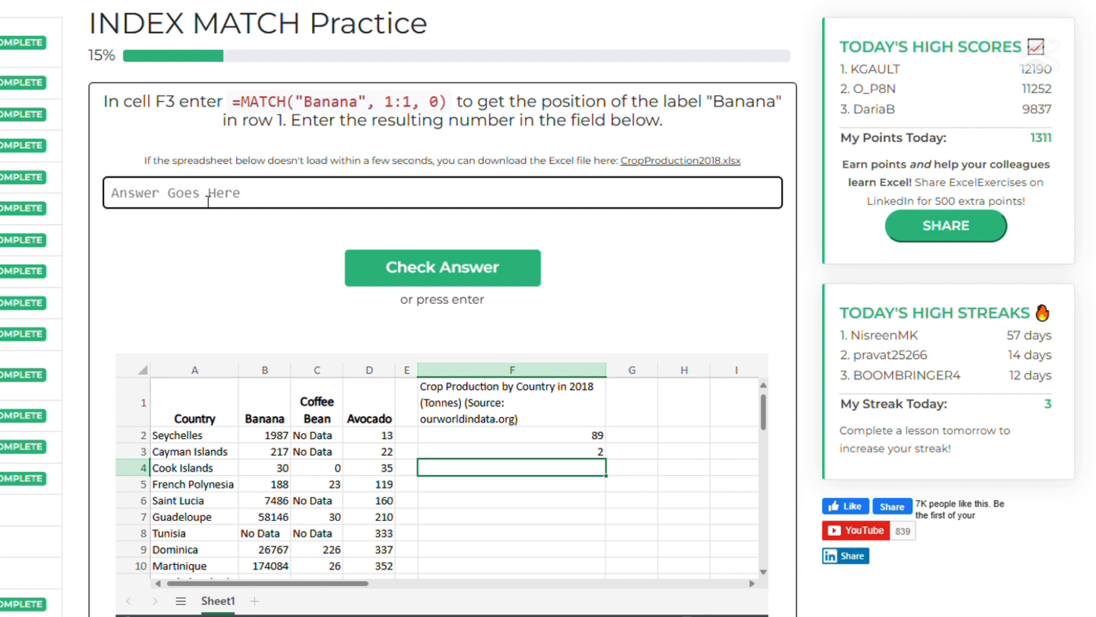
pyautogui.write('2')
pyautogui.click(480, 268)
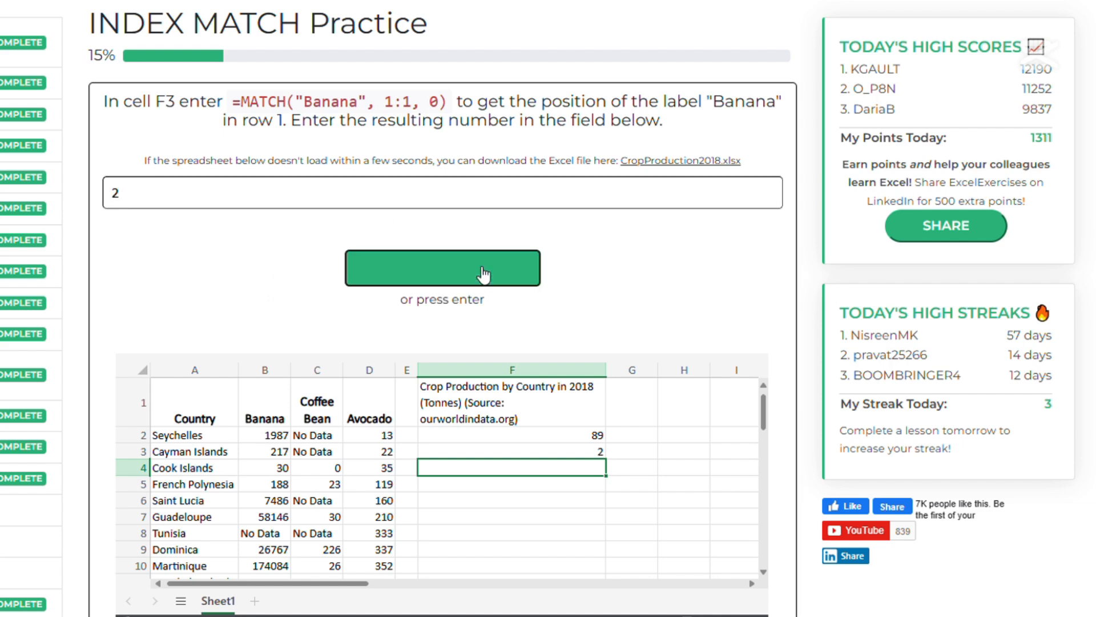
pyautogui.click(472, 188)
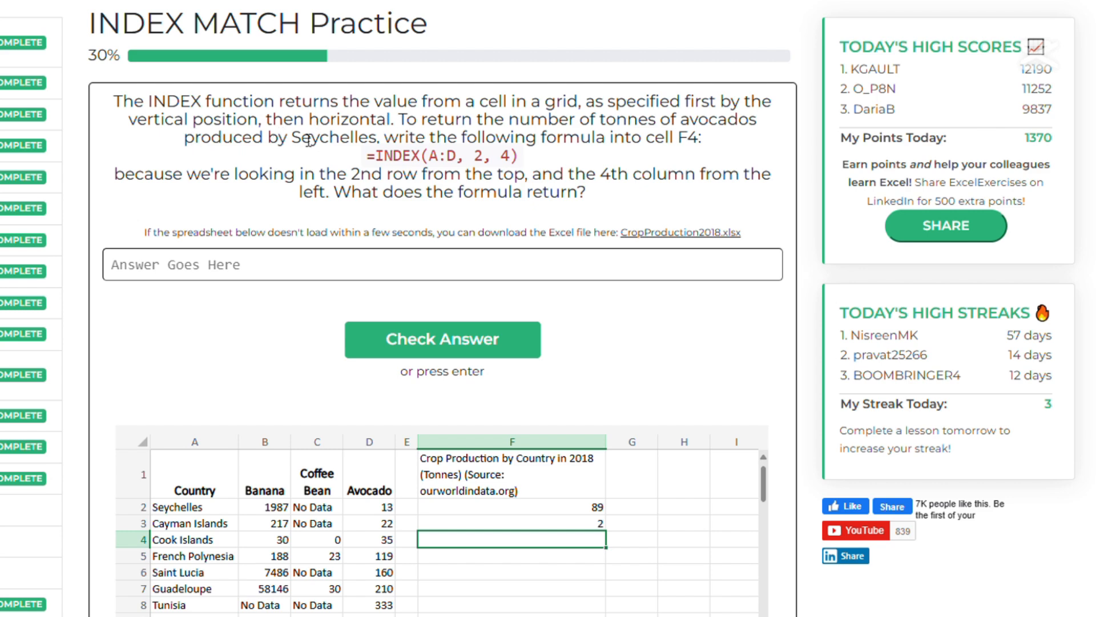
# Copy the formula =INDEX(A:D, 2, 4) from the instructions and enter it into cell F4.
pyautogui.moveTo(299, 144); pyautogui.dragTo(382, 143)
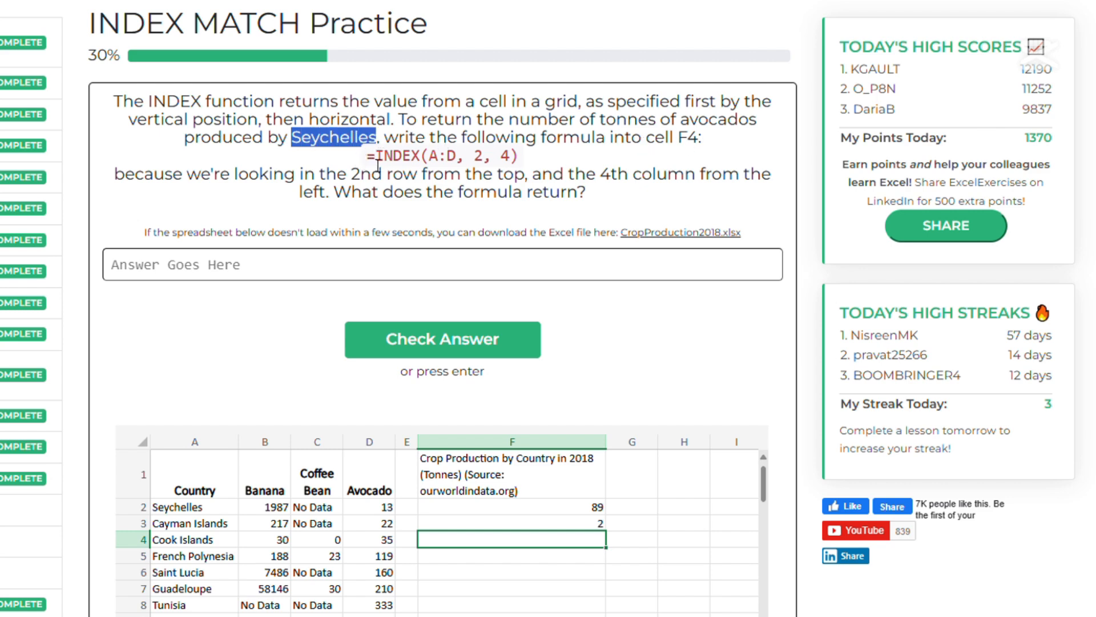
pyautogui.moveTo(366, 161); pyautogui.dragTo(536, 161)
pyautogui.hotkey('ctrl', 'c')
pyautogui.doubleClick(566, 542)
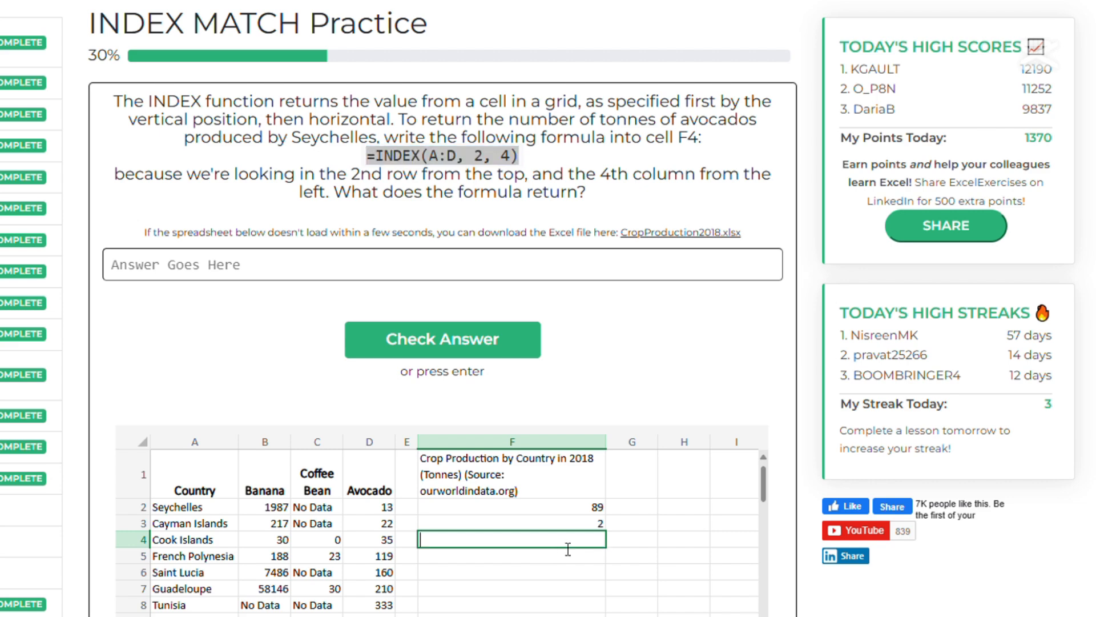
pyautogui.hotkey('ctrl', 'v')
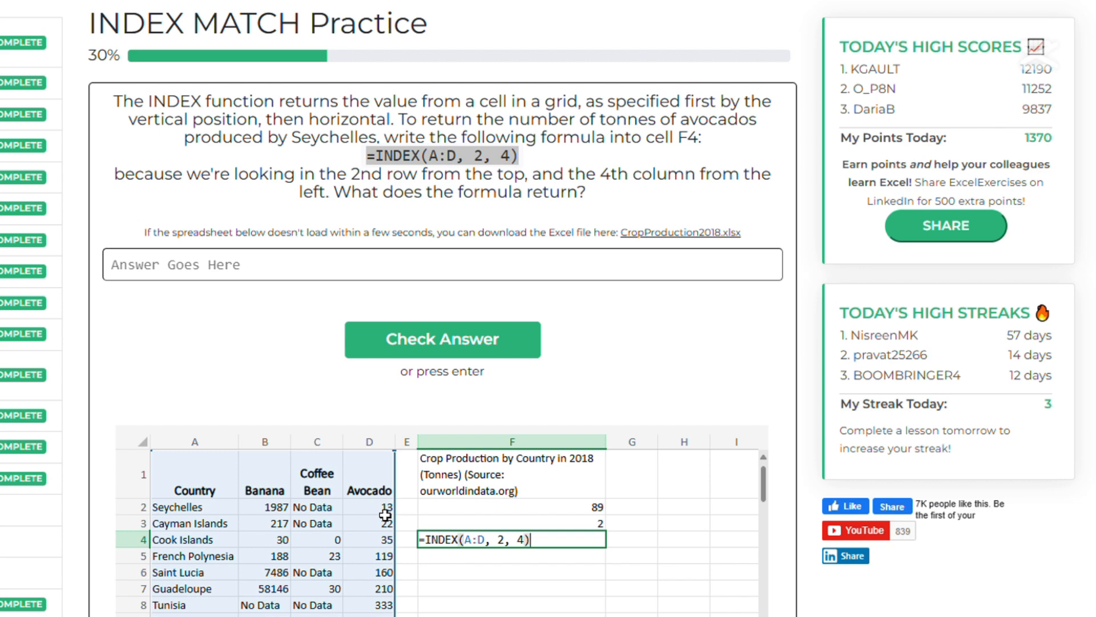
pyautogui.press('Return')
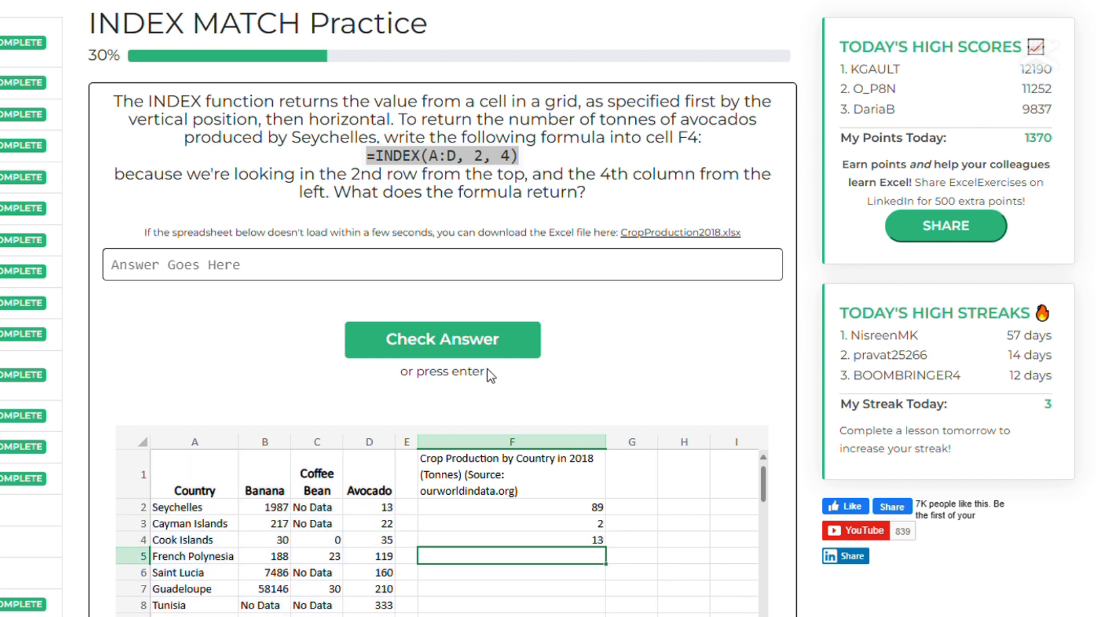
# Submit 13 as the INDEX result and continue to the next question.
pyautogui.click(230, 273)
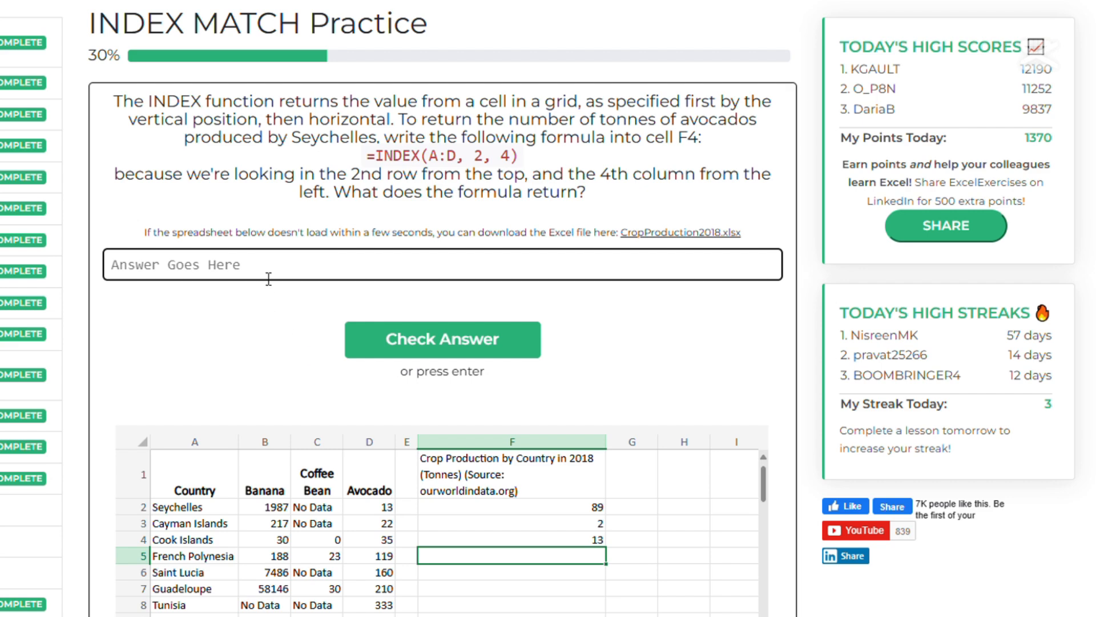
pyautogui.write('13')
pyautogui.click(467, 339)
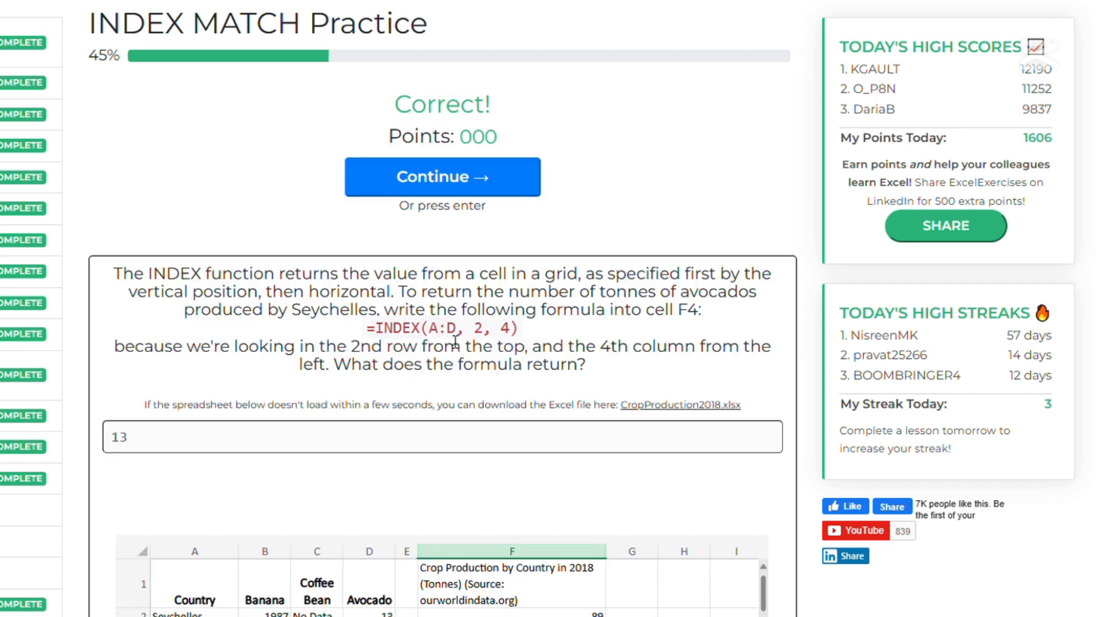
pyautogui.click(437, 180)
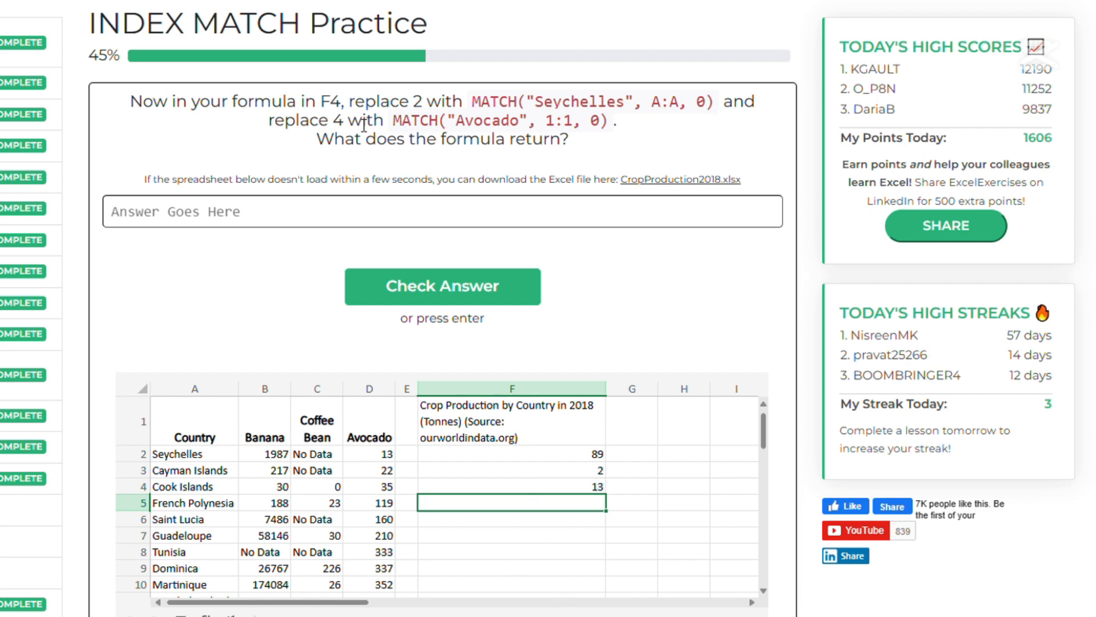
# Copy MATCH("Avocado", 1:1, 0) from the instructions and enter it as a formula in cell F5.
pyautogui.moveTo(394, 121); pyautogui.dragTo(616, 125)
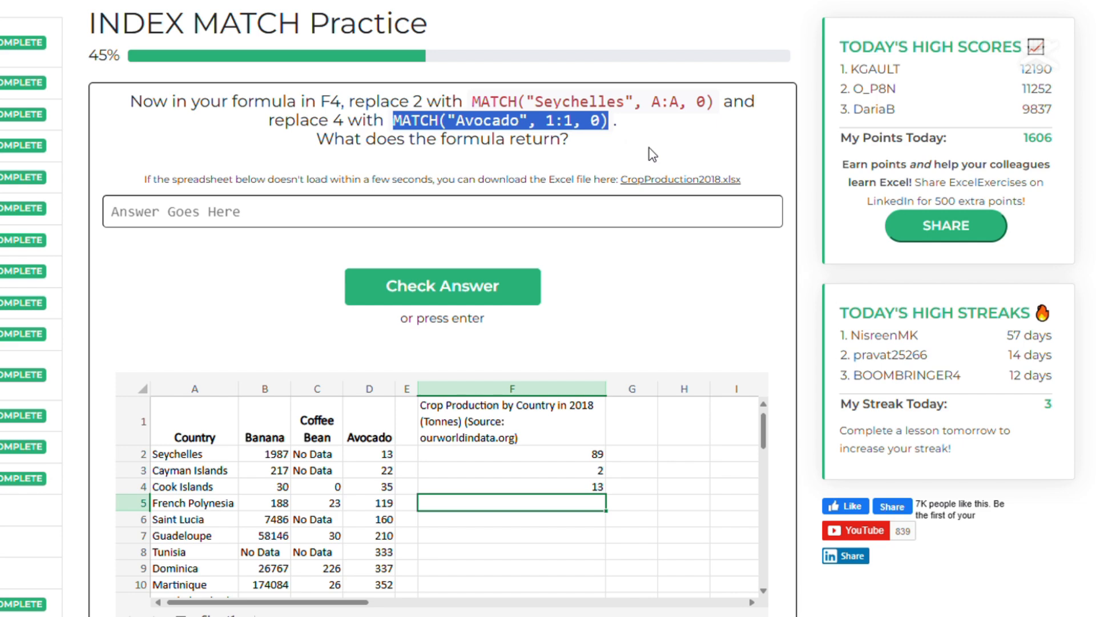
pyautogui.click(595, 486)
pyautogui.doubleClick(595, 486)
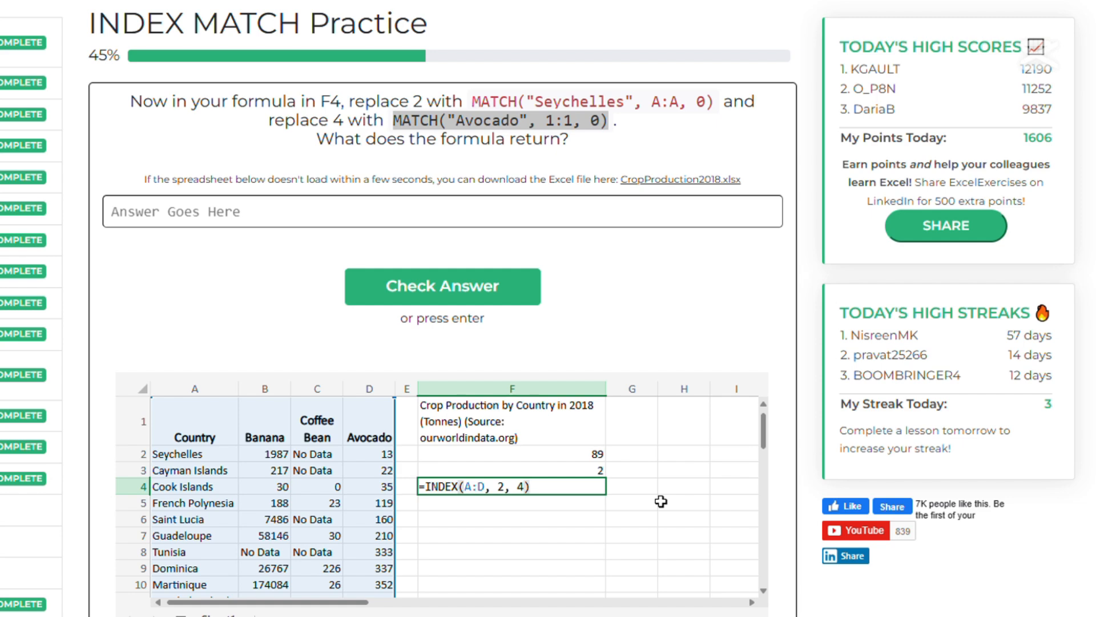
pyautogui.press('Return')
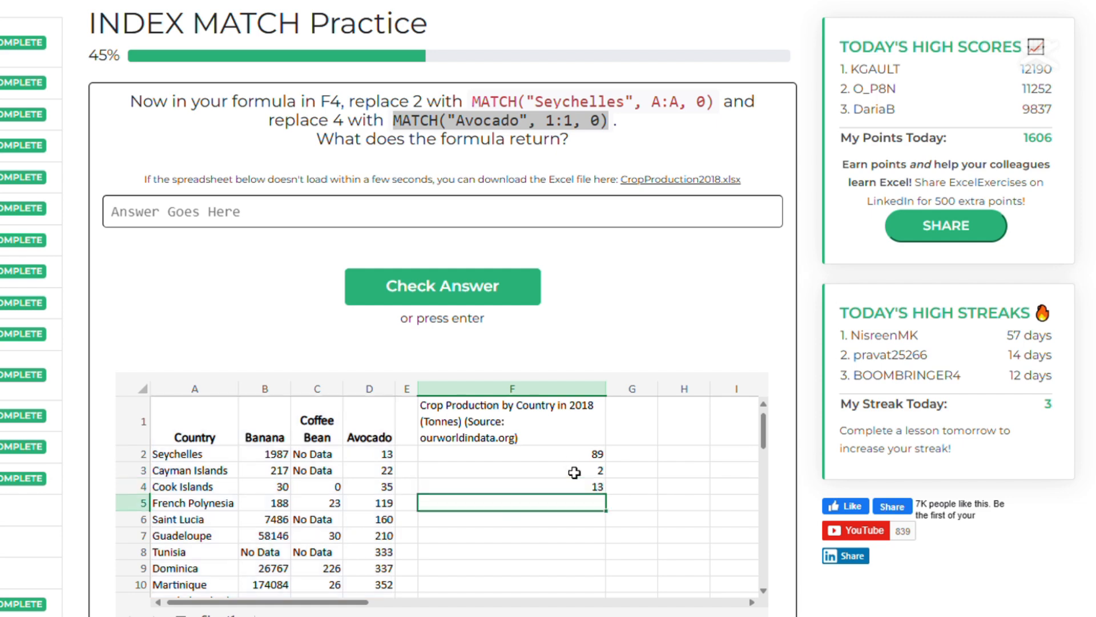
pyautogui.doubleClick(573, 472)
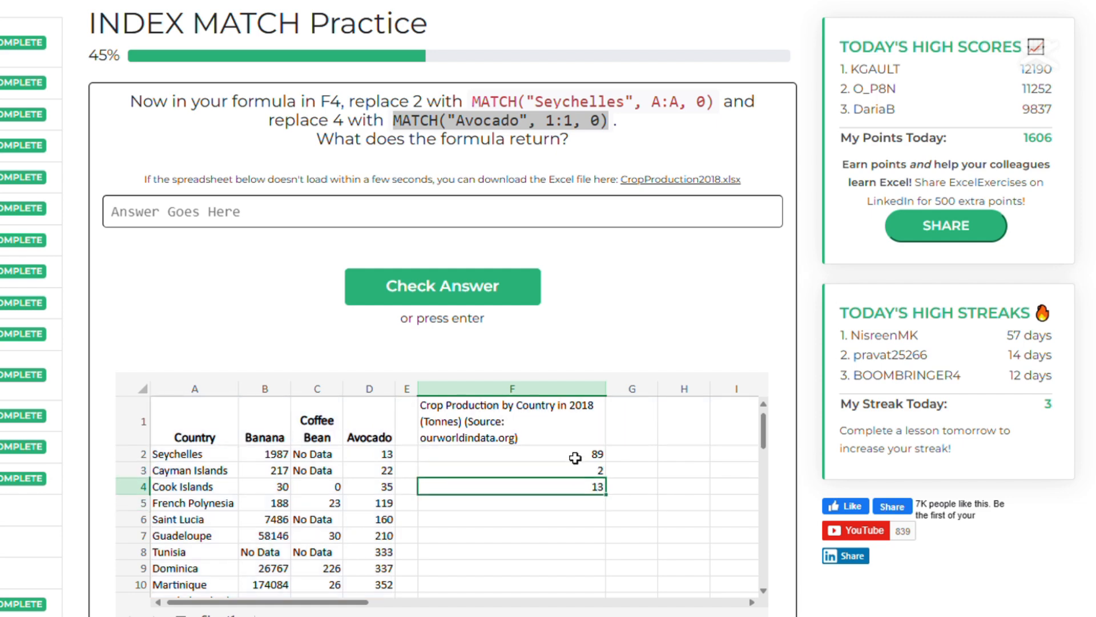
pyautogui.doubleClick(578, 457)
pyautogui.click(580, 490)
pyautogui.doubleClick(580, 493)
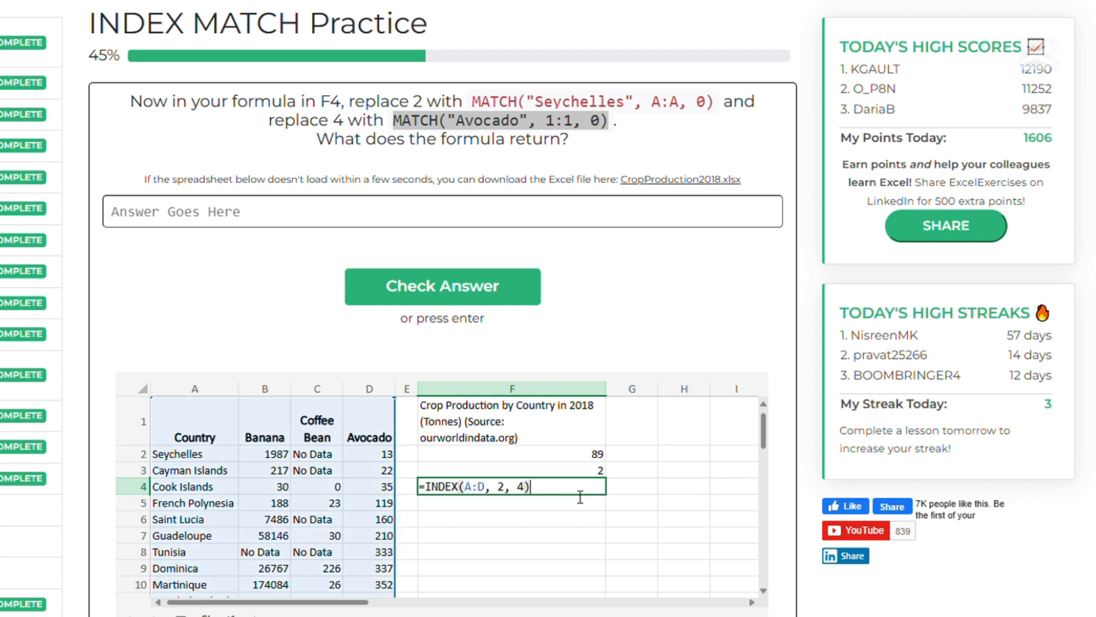
pyautogui.press('Return')
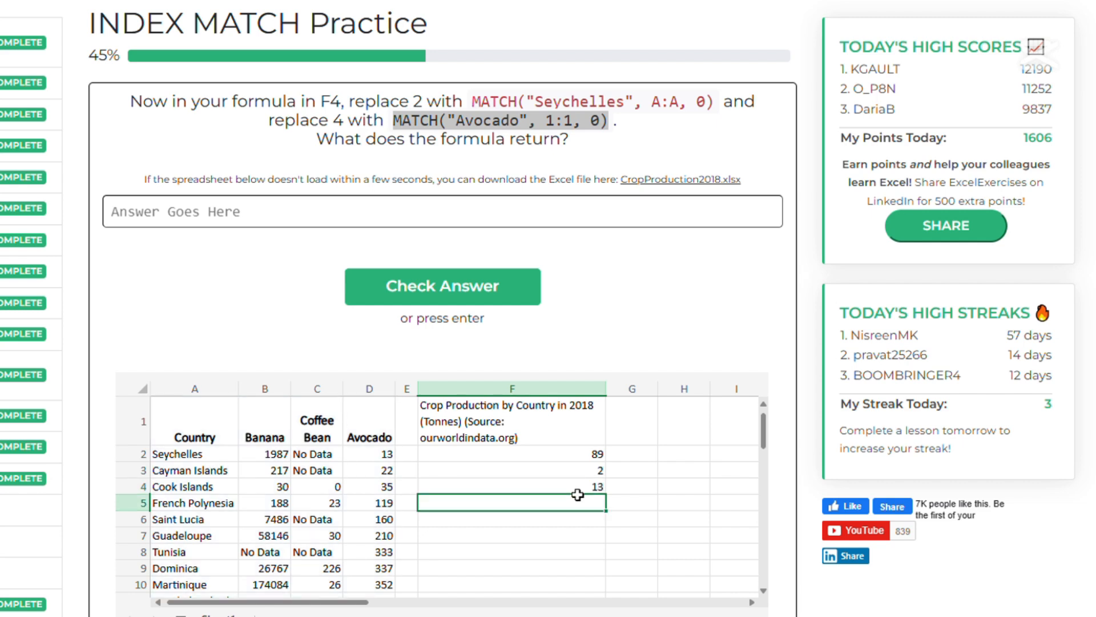
pyautogui.hotkey('ctrl', 'v')
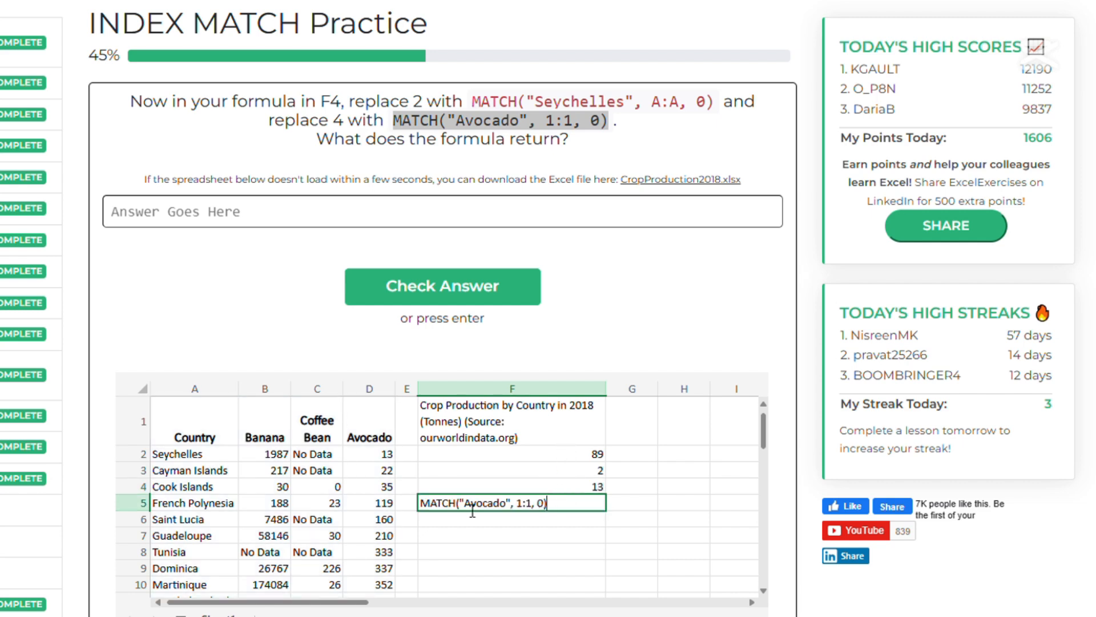
pyautogui.press('Return')
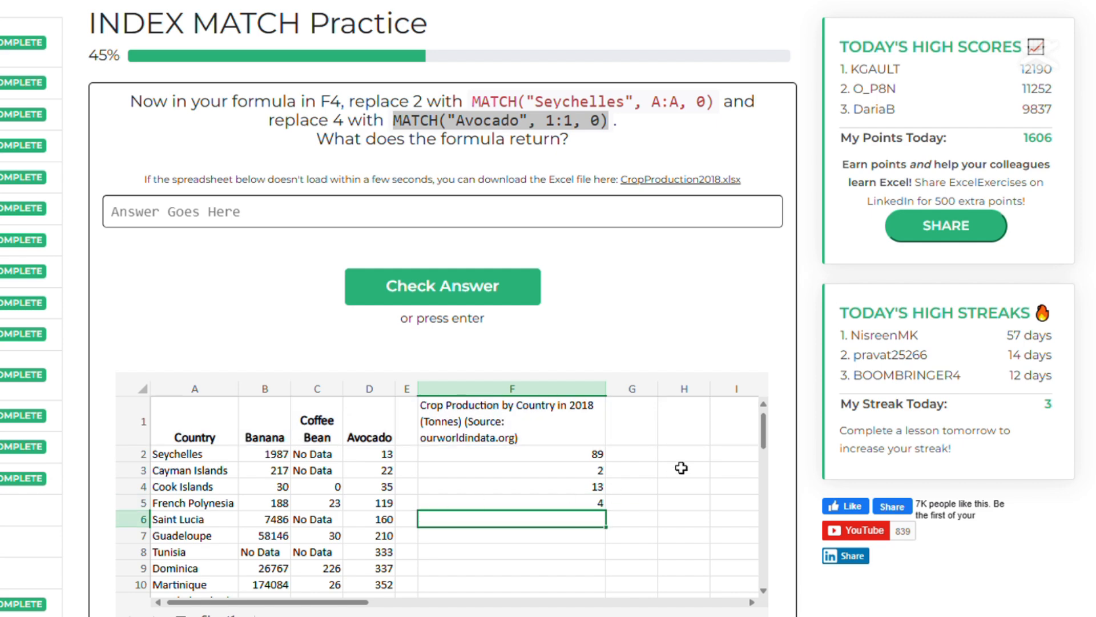
pyautogui.click(587, 505)
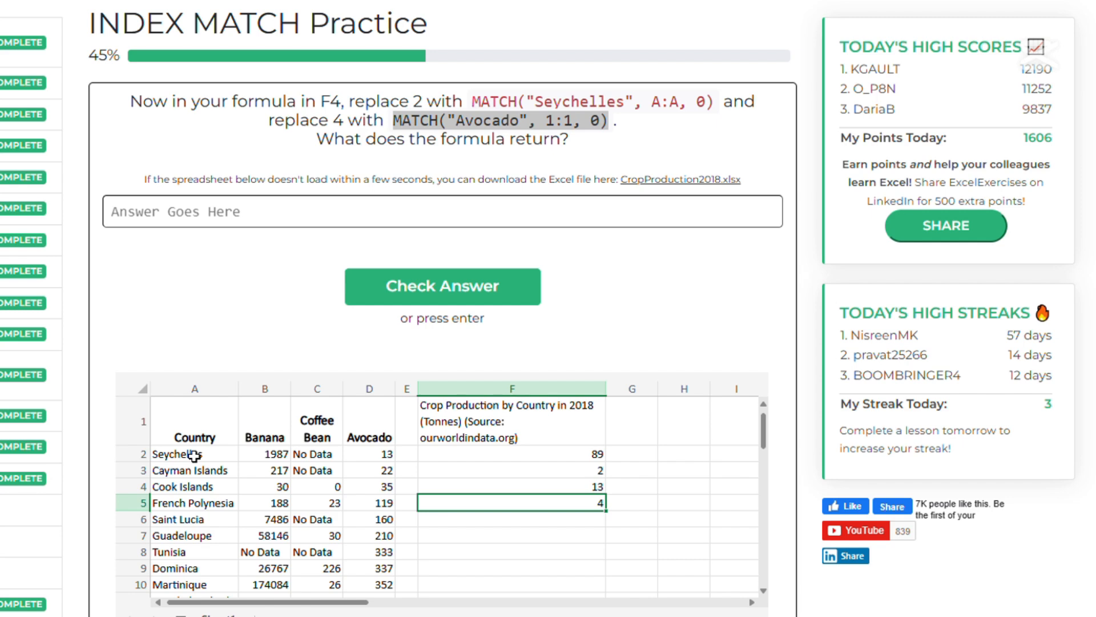
pyautogui.doubleClick(550, 510)
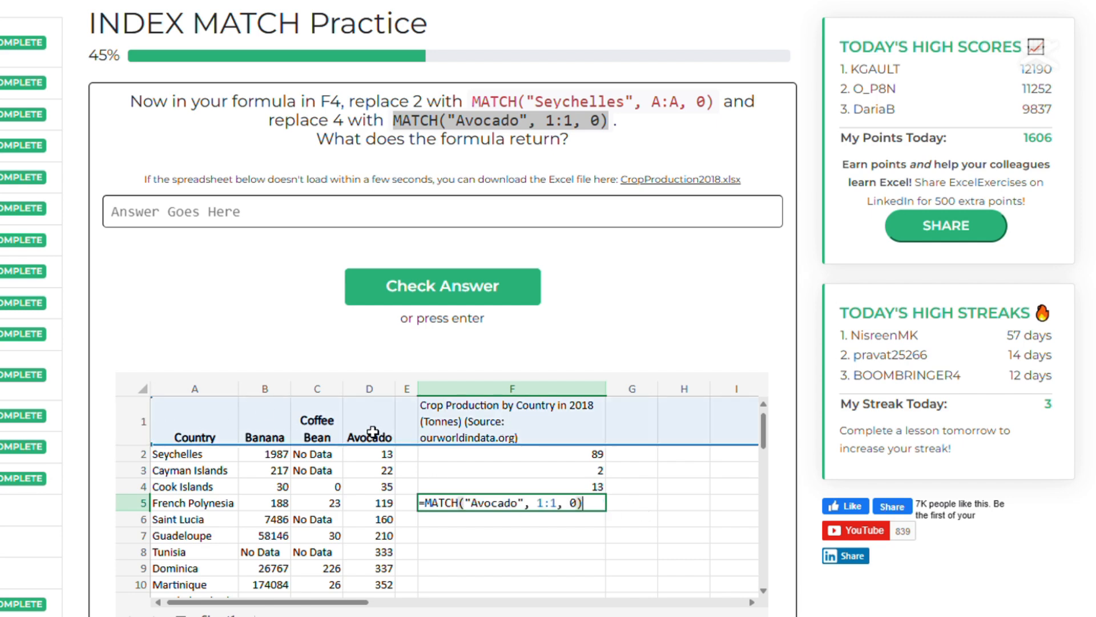
pyautogui.press('Return')
# Submit 4 as the answer to the combined INDEX MATCH question.
pyautogui.click(312, 216)
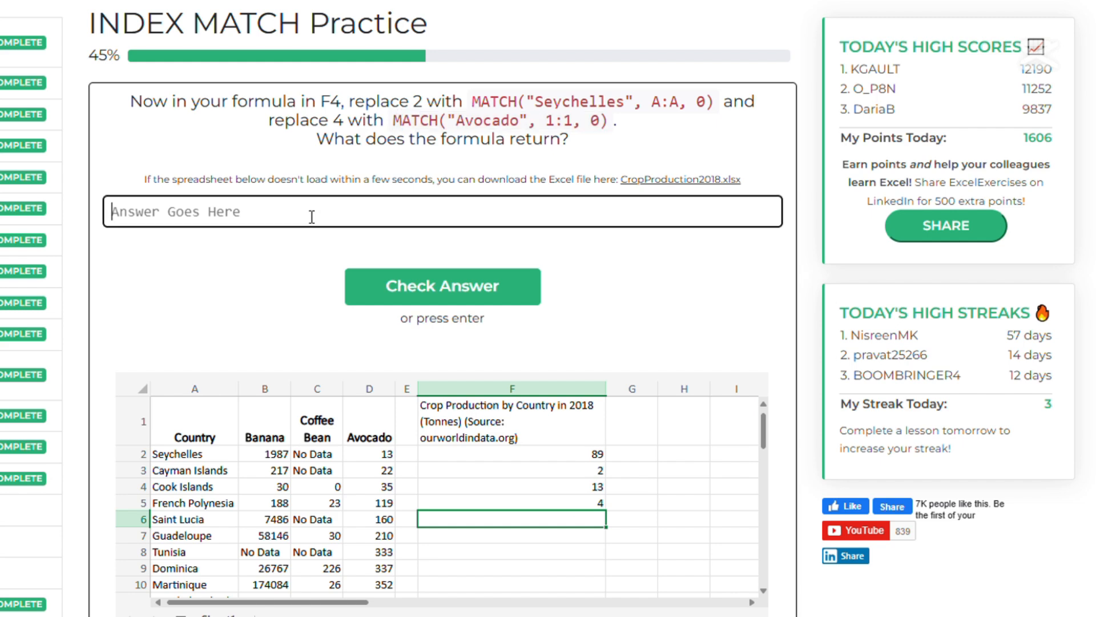
pyautogui.write('4')
pyautogui.click(478, 301)
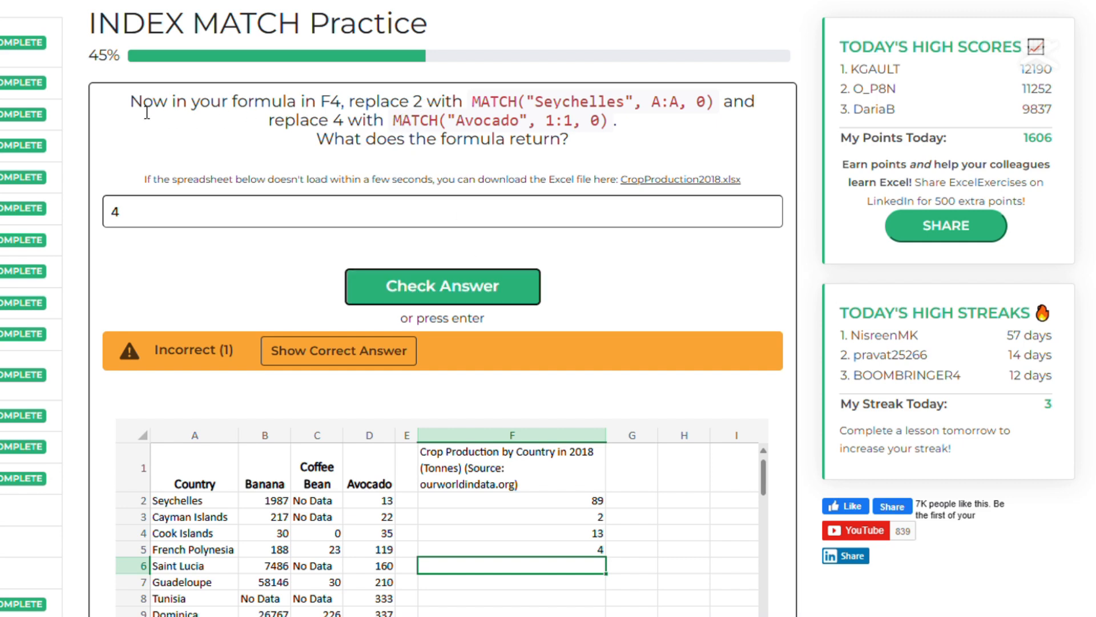
# Clear the MATCH formula from cell F5.
pyautogui.doubleClick(567, 549)
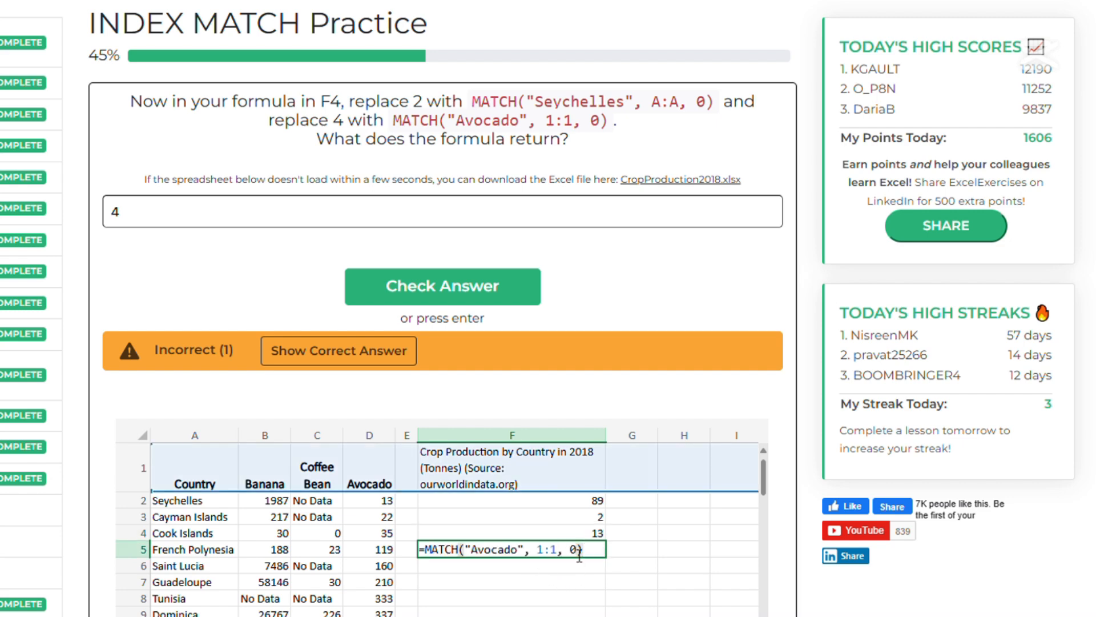
pyautogui.moveTo(598, 554); pyautogui.dragTo(332, 553)
pyautogui.press('BackSpace')
pyautogui.click(632, 571)
# Replace the 2 in F4's INDEX formula with MATCH("Seychelles", A:A, 0).
pyautogui.doubleClick(577, 536)
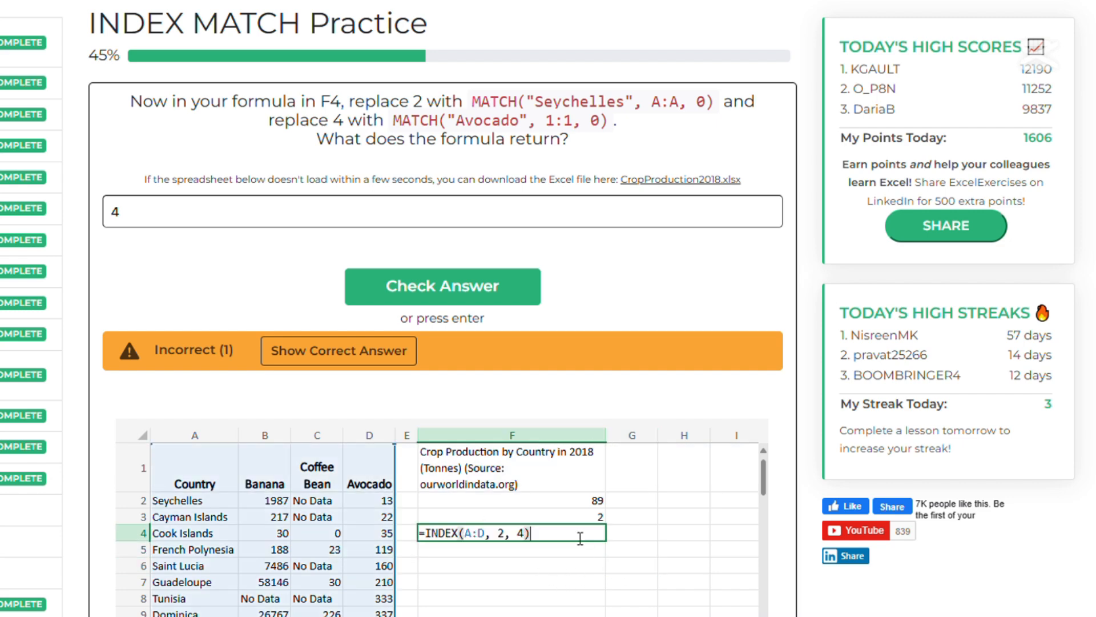
pyautogui.moveTo(473, 103); pyautogui.dragTo(716, 110)
pyautogui.hotkey('ctrl', 'c')
pyautogui.doubleClick(588, 536)
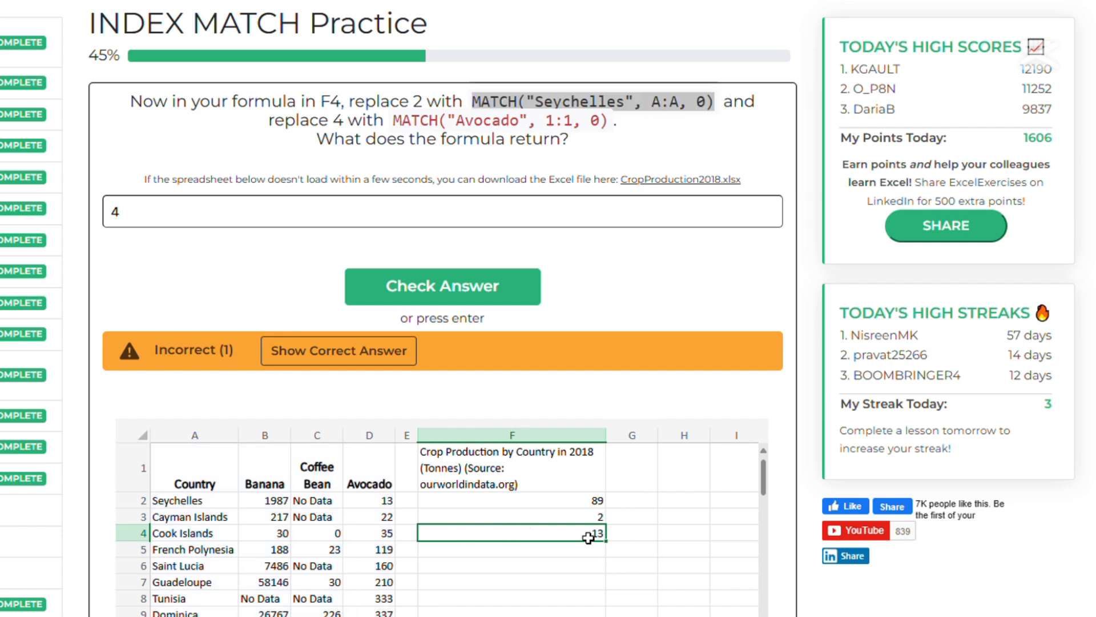
pyautogui.doubleClick(502, 534)
pyautogui.hotkey('ctrl', 'v')
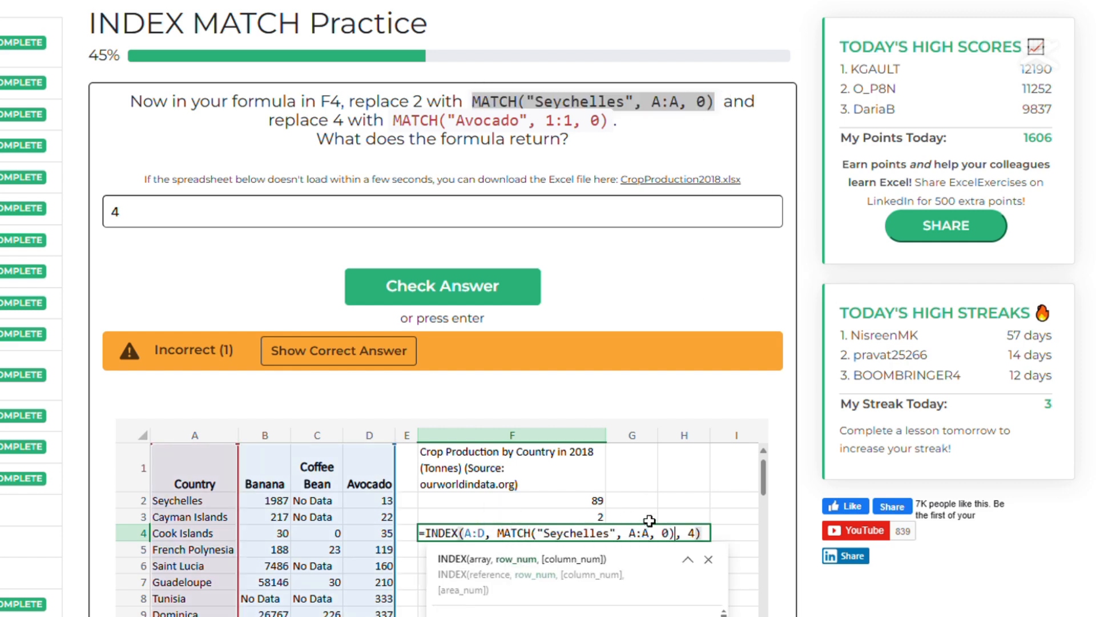
# Replace the 4 in F4's INDEX formula with MATCH("Avocado", 1:1, 0).
pyautogui.click(405, 126)
pyautogui.moveTo(395, 121); pyautogui.dragTo(614, 127)
pyautogui.hotkey('ctrl', 'c')
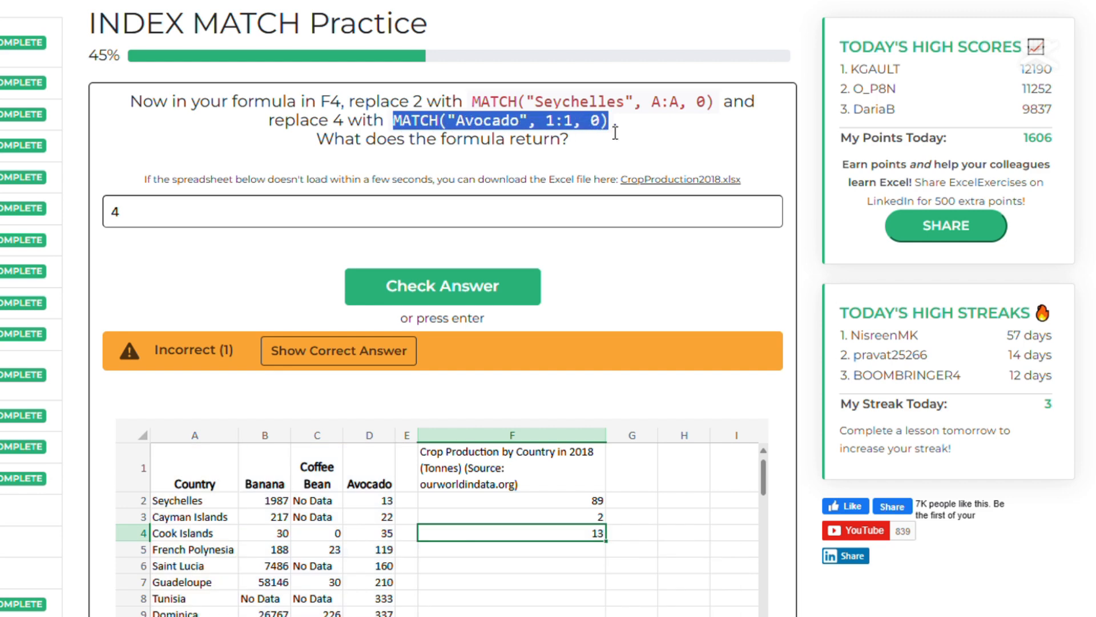
pyautogui.doubleClick(596, 540)
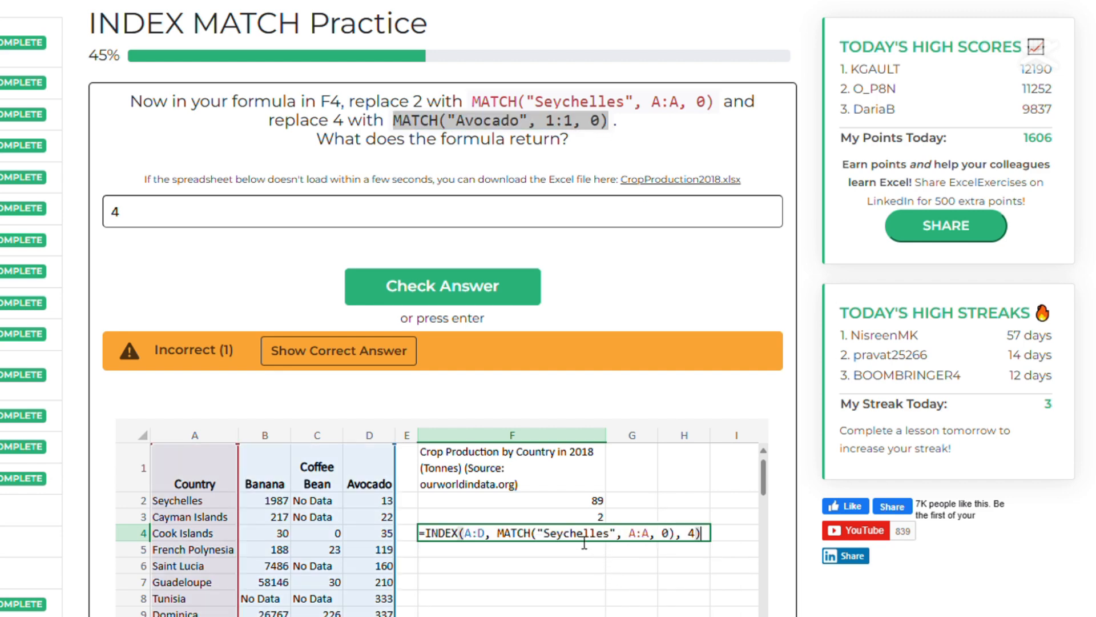
pyautogui.doubleClick(693, 533)
pyautogui.hotkey('ctrl', 'v')
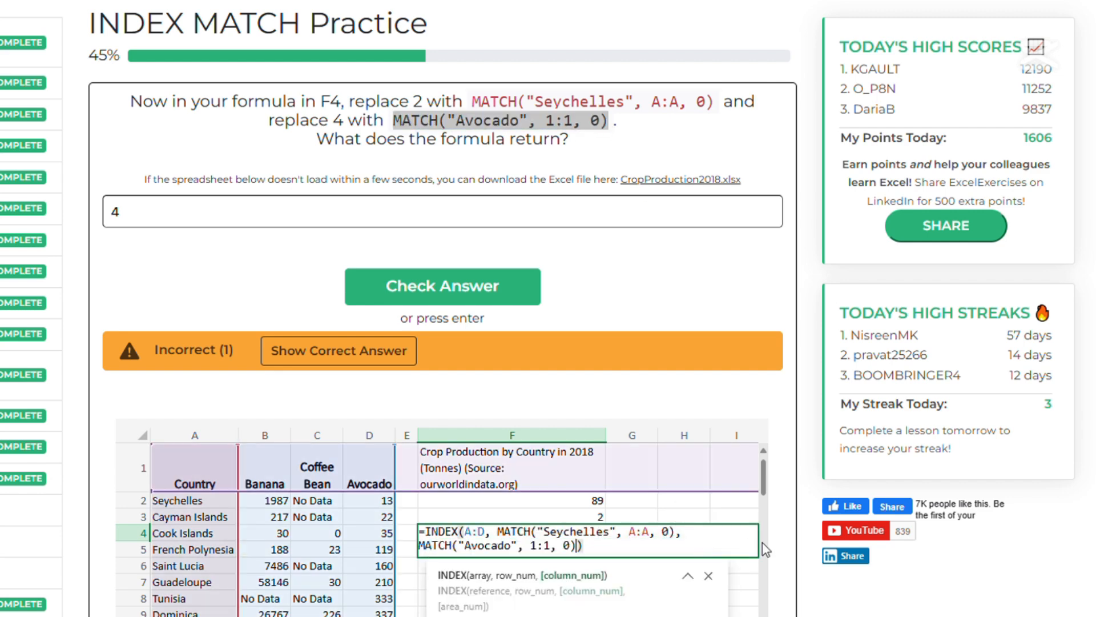
pyautogui.press('Return')
# Replace the answer with 13 and submit it.
pyautogui.moveTo(301, 214); pyautogui.dragTo(34, 211)
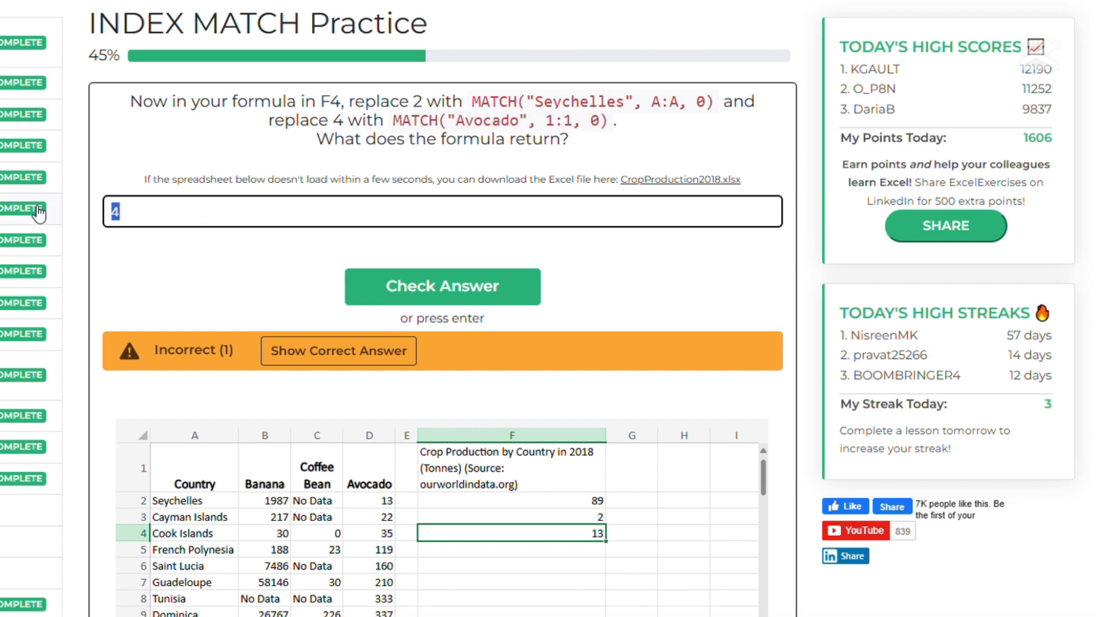
pyautogui.write('13')
pyautogui.press('Return')
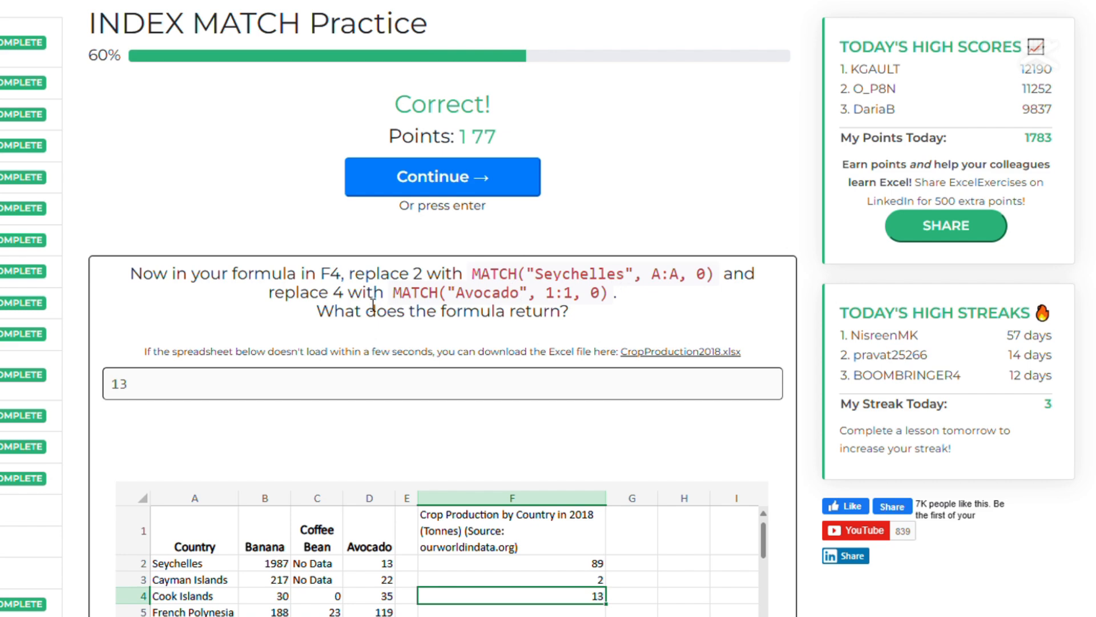
# Move to the next question and change F4's formula to look up "Tonga" instead of "Seychelles" and "Coffee Bean" instead of "Avocado".
pyautogui.click(461, 170)
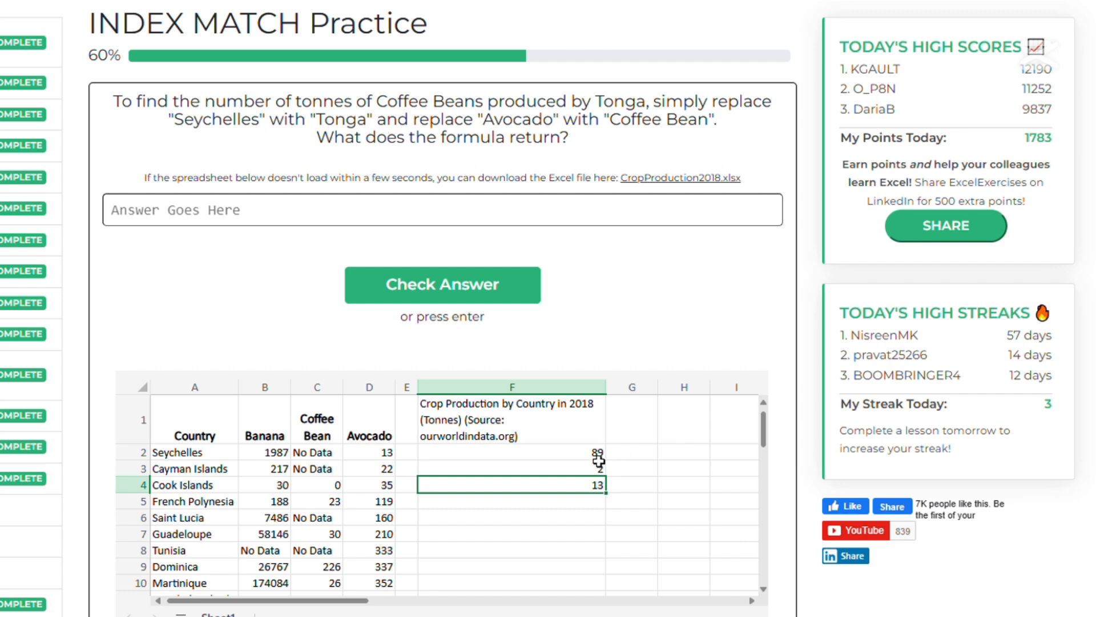
pyautogui.doubleClick(573, 486)
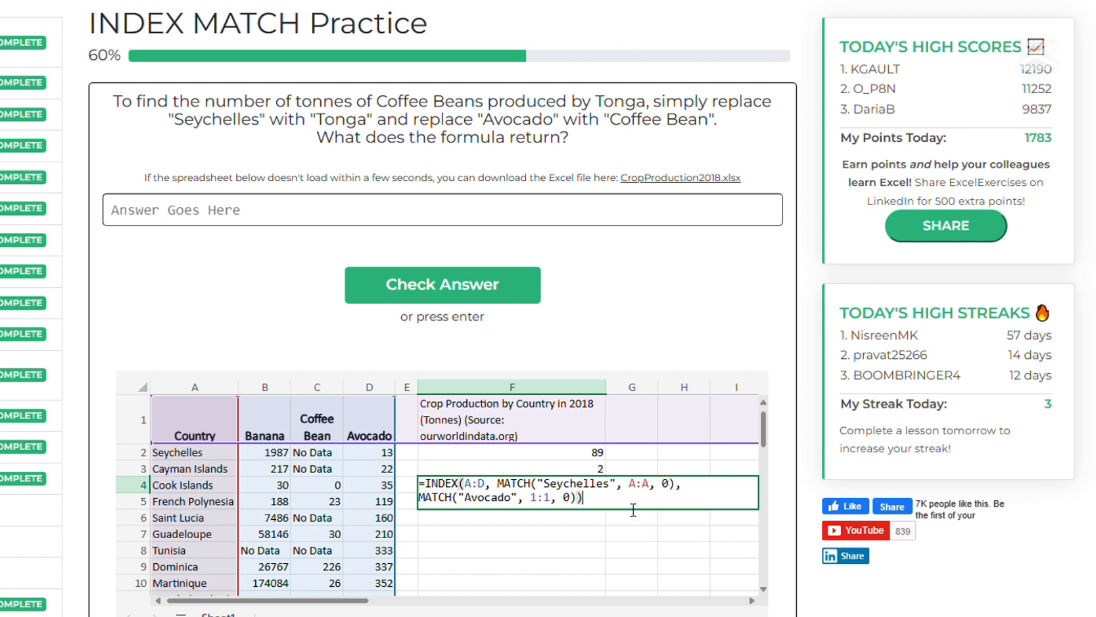
pyautogui.doubleClick(589, 485)
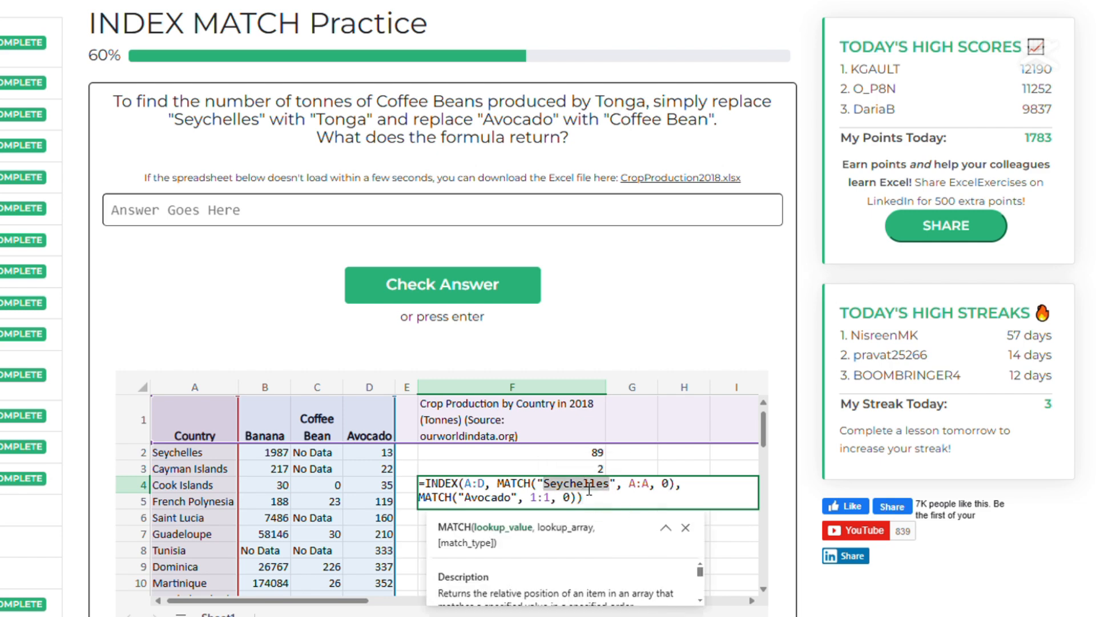
pyautogui.write('Tonga')
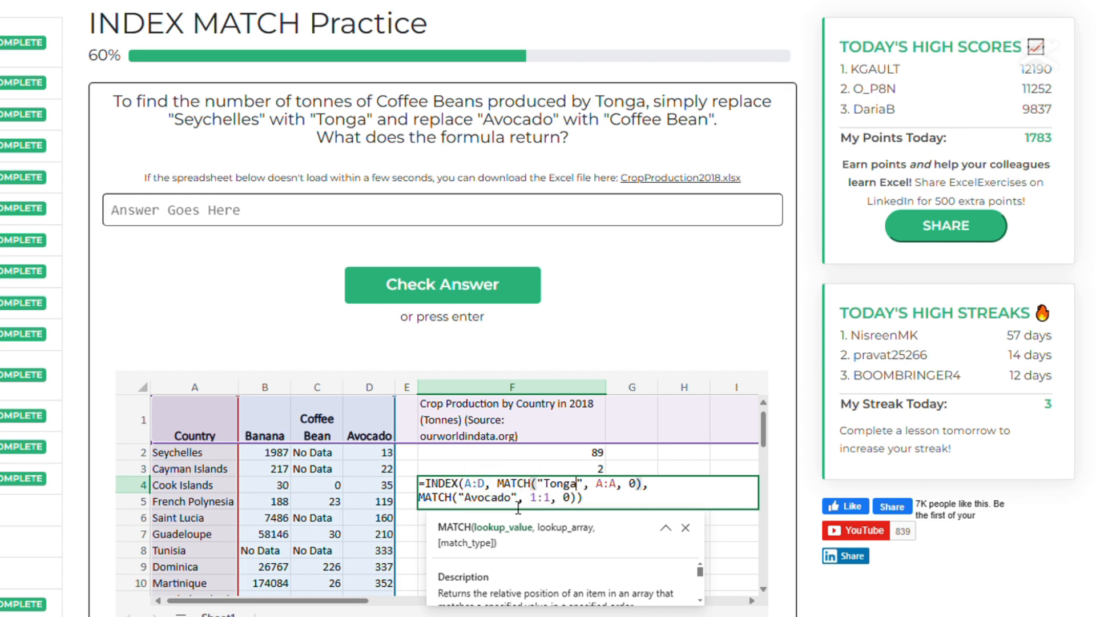
pyautogui.moveTo(513, 499); pyautogui.dragTo(476, 505)
pyautogui.write('Coff')
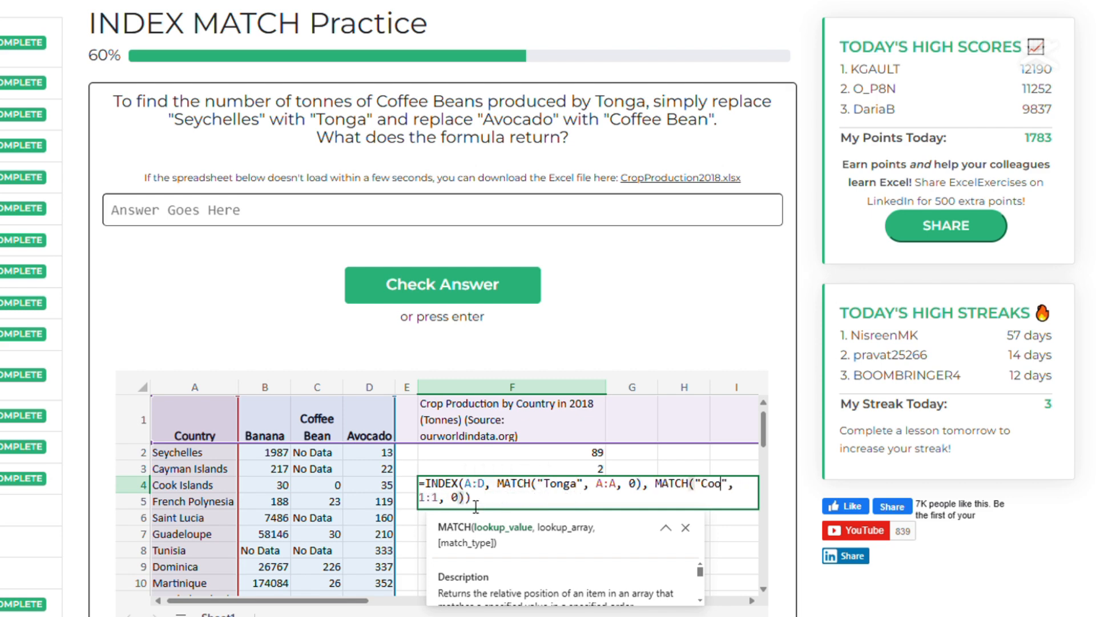
pyautogui.write('ee Bean')
pyautogui.press('Return')
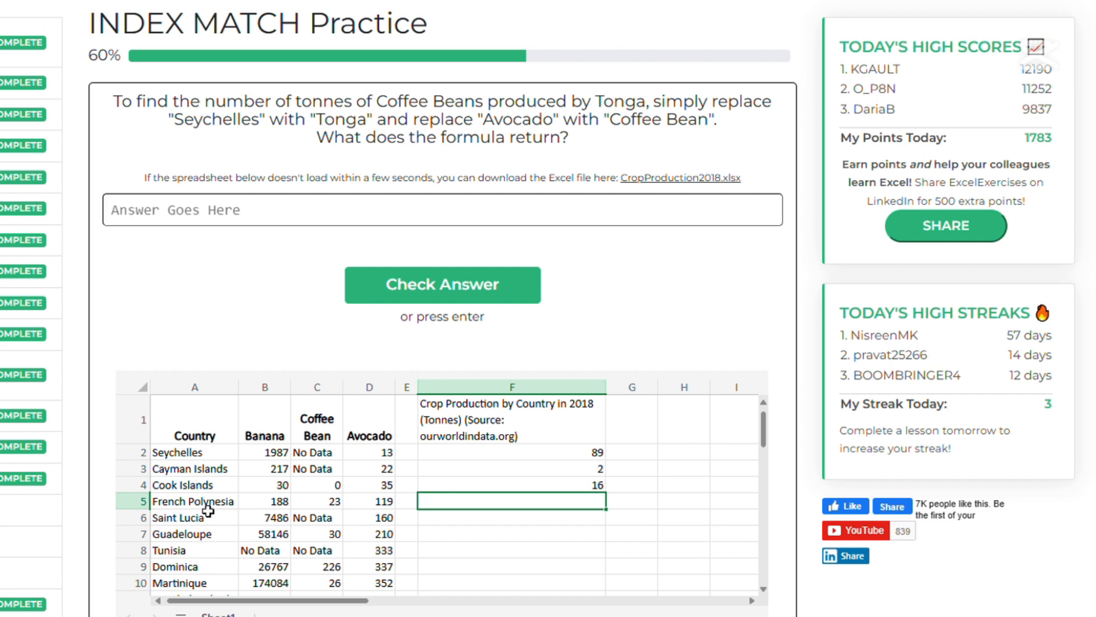
# Enter 16 as the answer and submit it.
pyautogui.scroll(-1, 209, 487)
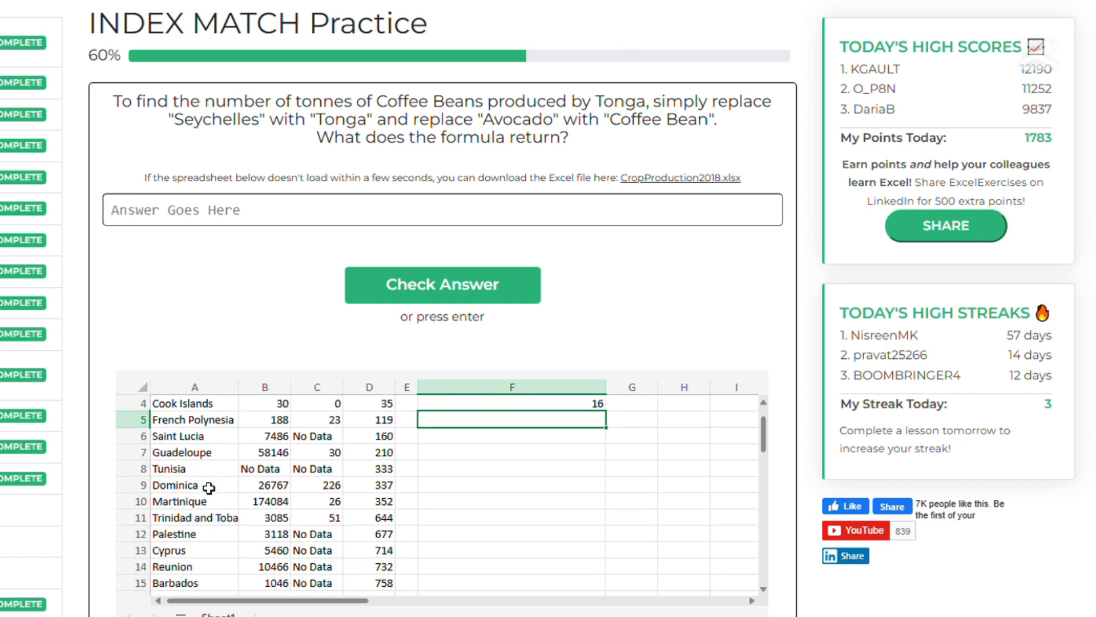
pyautogui.scroll(-2, 210, 482)
pyautogui.scroll(-5, 210, 480)
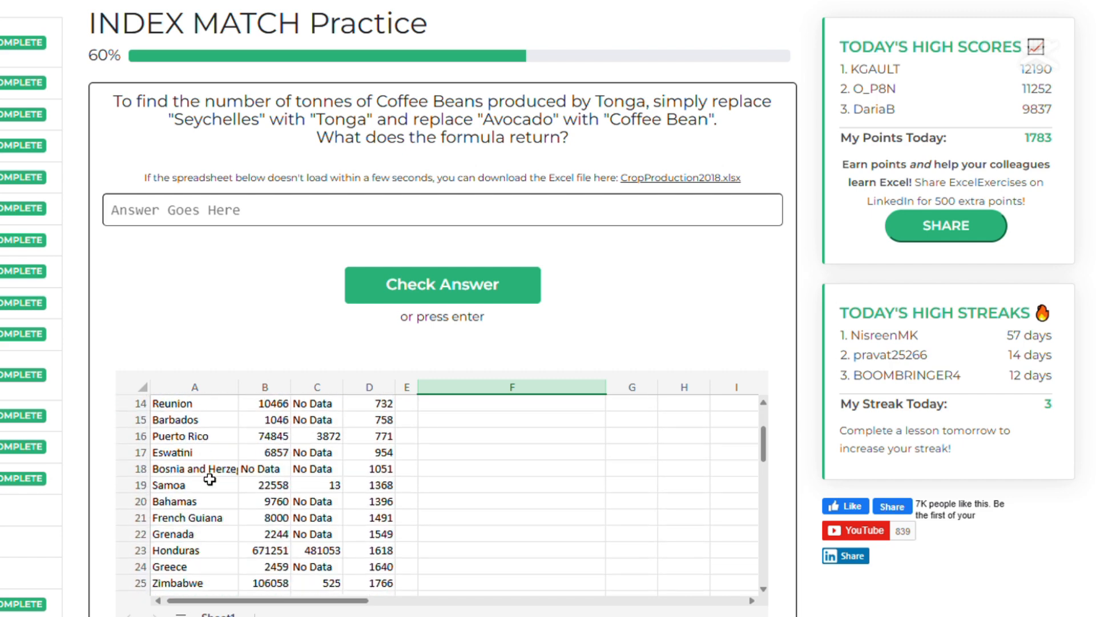
pyautogui.scroll(-5, 210, 476)
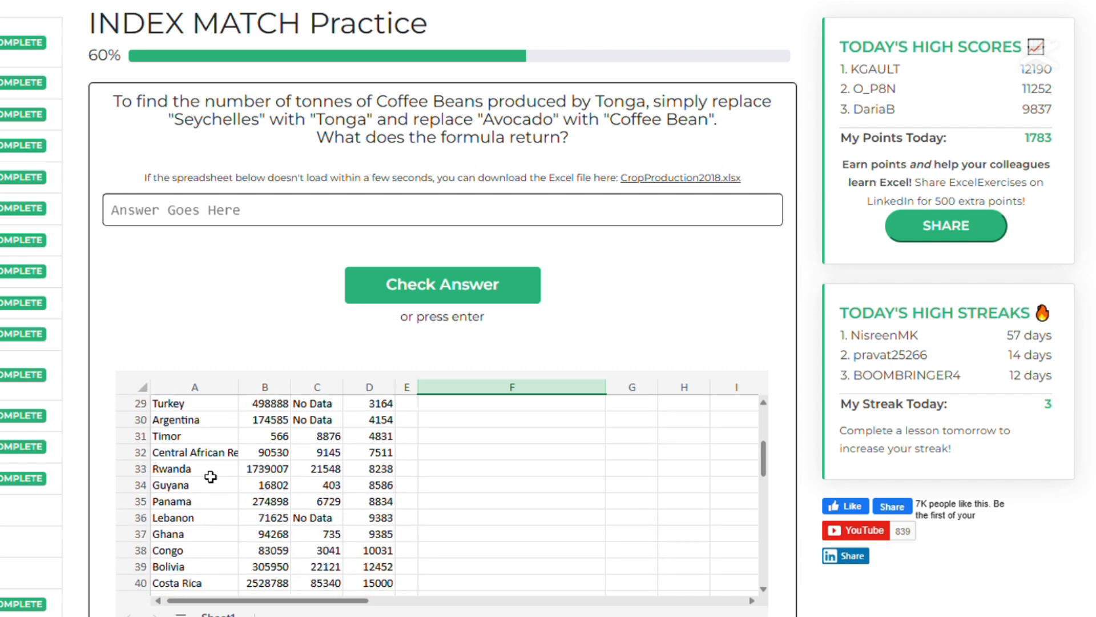
pyautogui.scroll(-7, 210, 476)
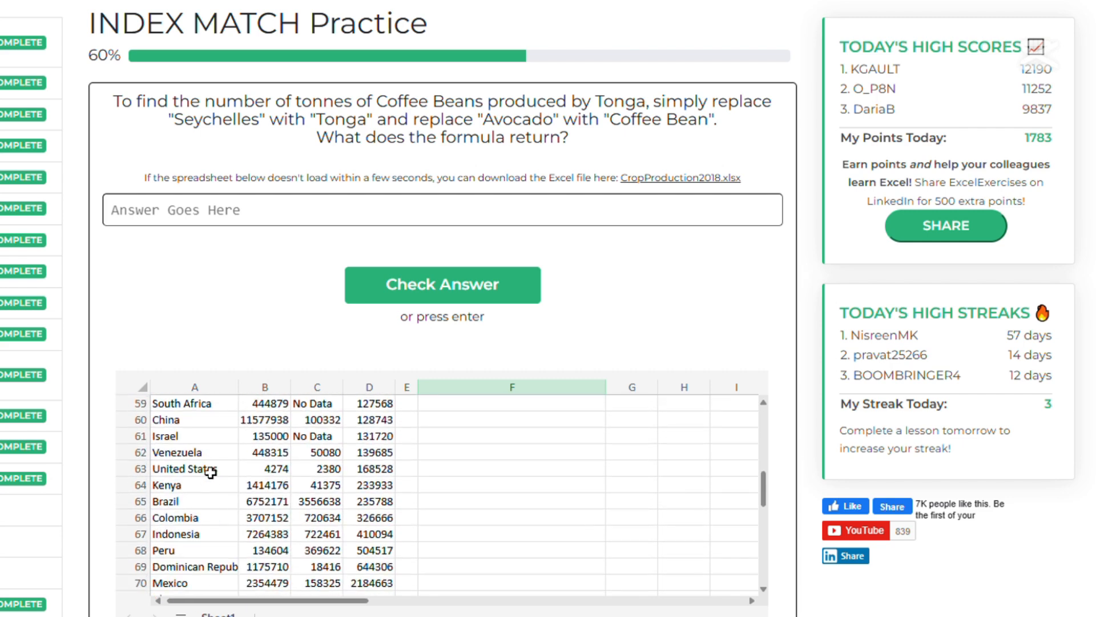
pyautogui.scroll(-2, 211, 473)
pyautogui.scroll(20, 210, 473)
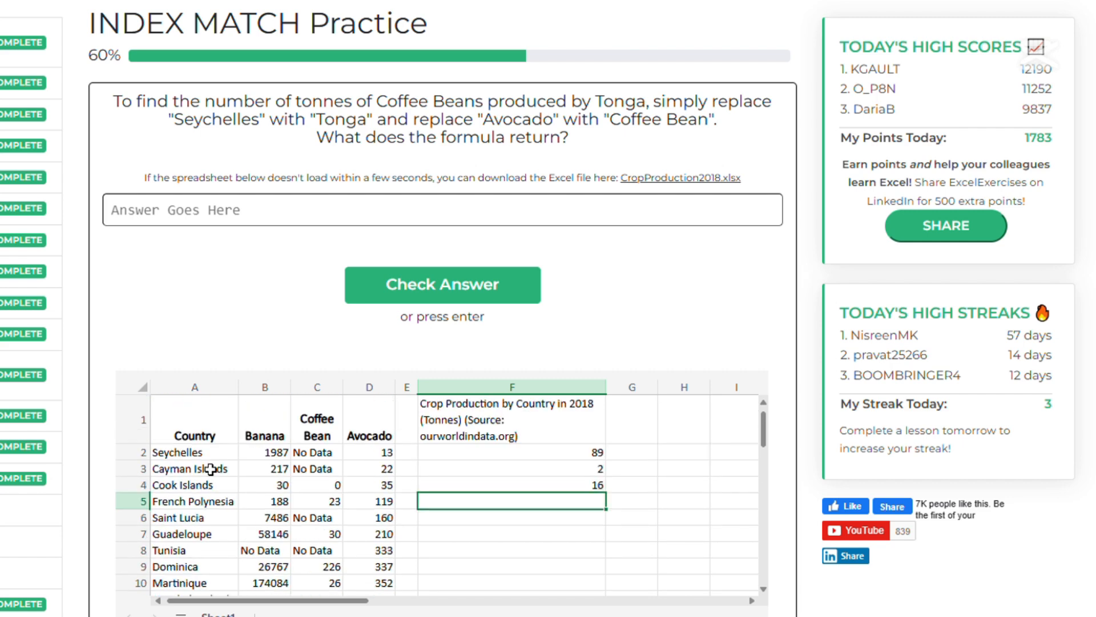
pyautogui.click(348, 217)
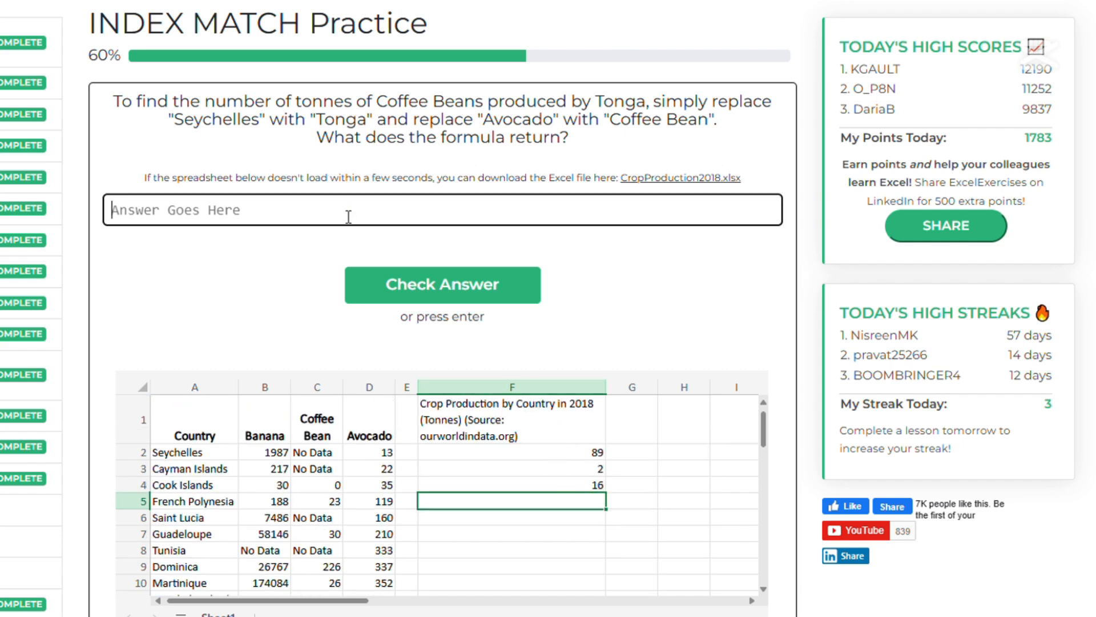
pyautogui.write('16')
pyautogui.click(449, 289)
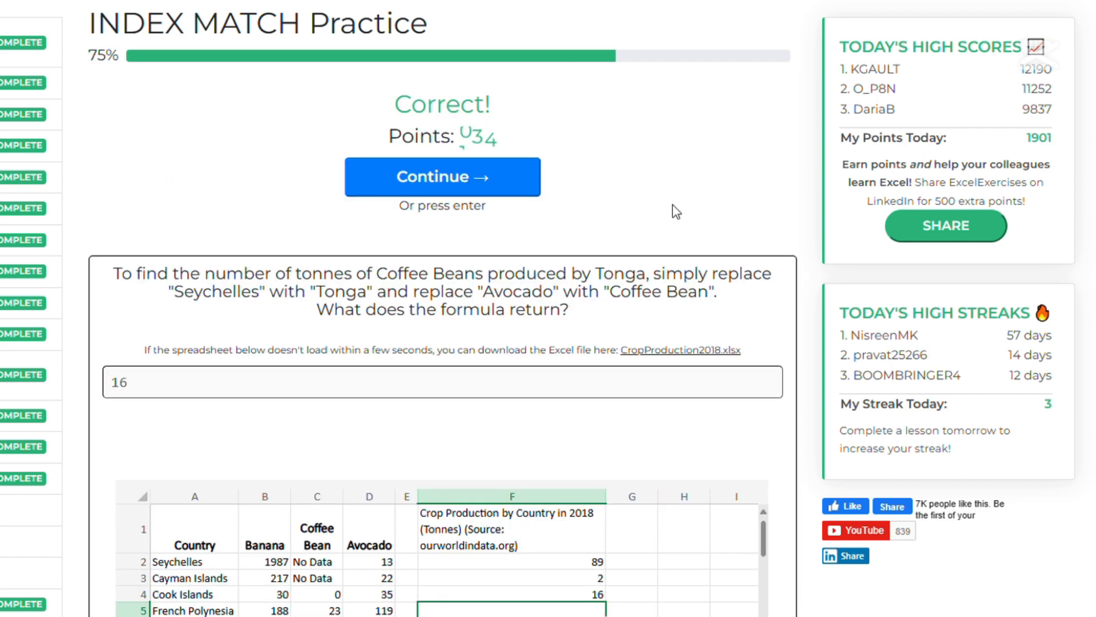
# Move to the next question and change F4's formula to look up "Italy" and "Banana".
pyautogui.click(454, 177)
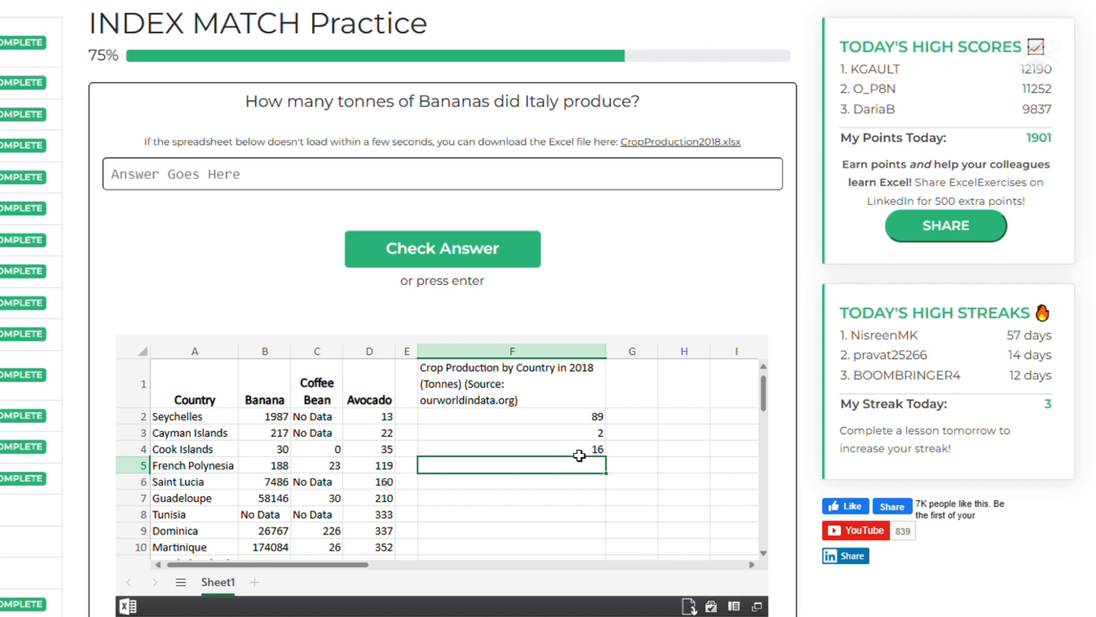
pyautogui.scroll(-9, 230, 460)
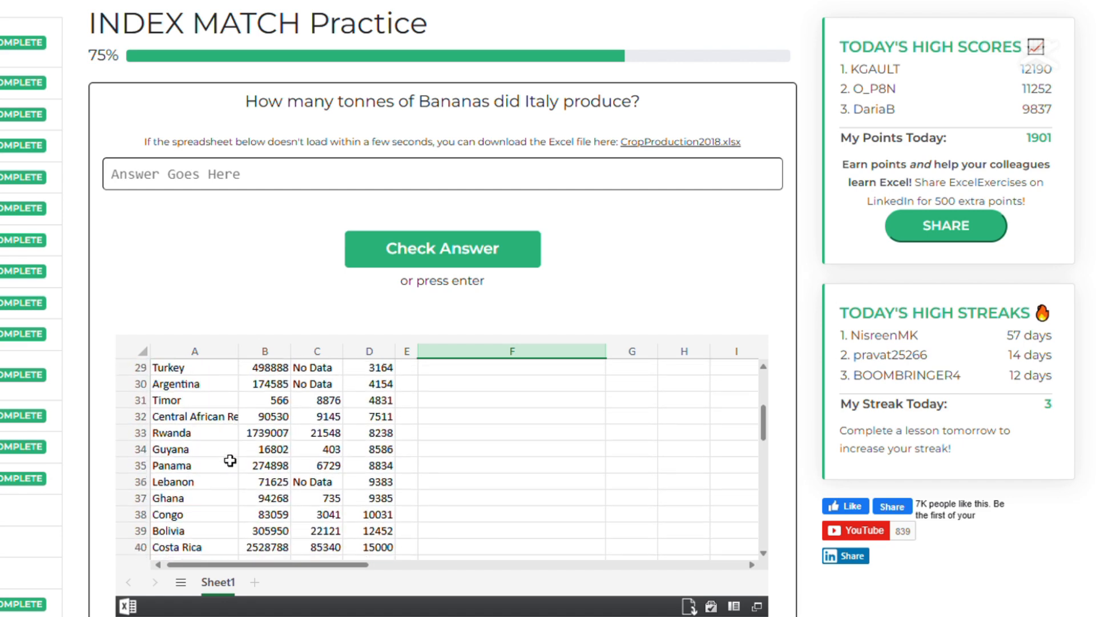
pyautogui.scroll(9, 230, 461)
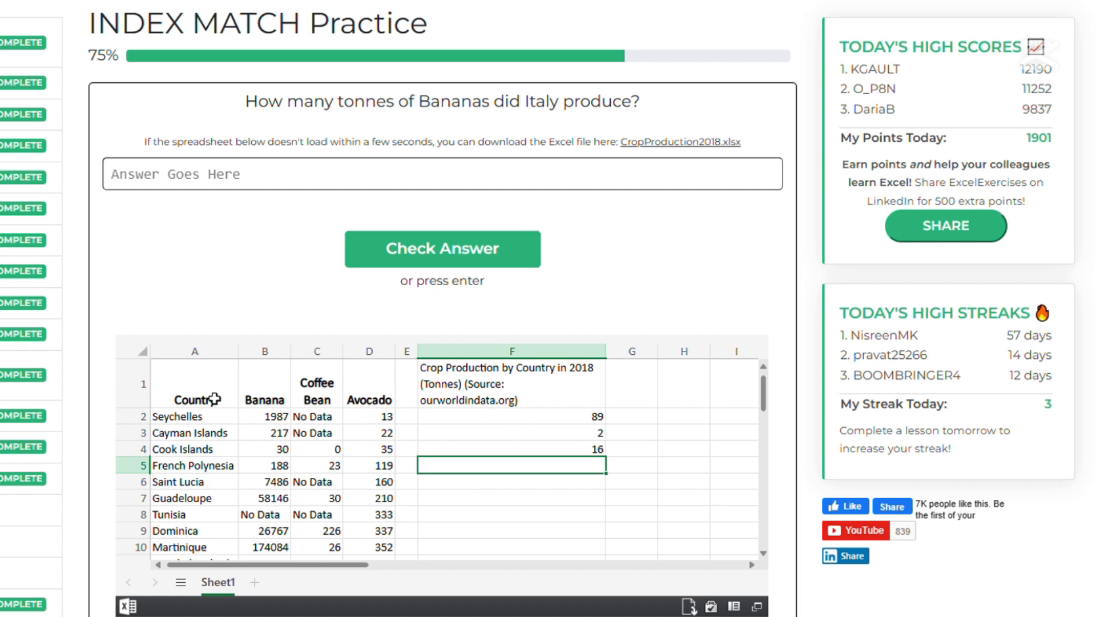
pyautogui.doubleClick(525, 454)
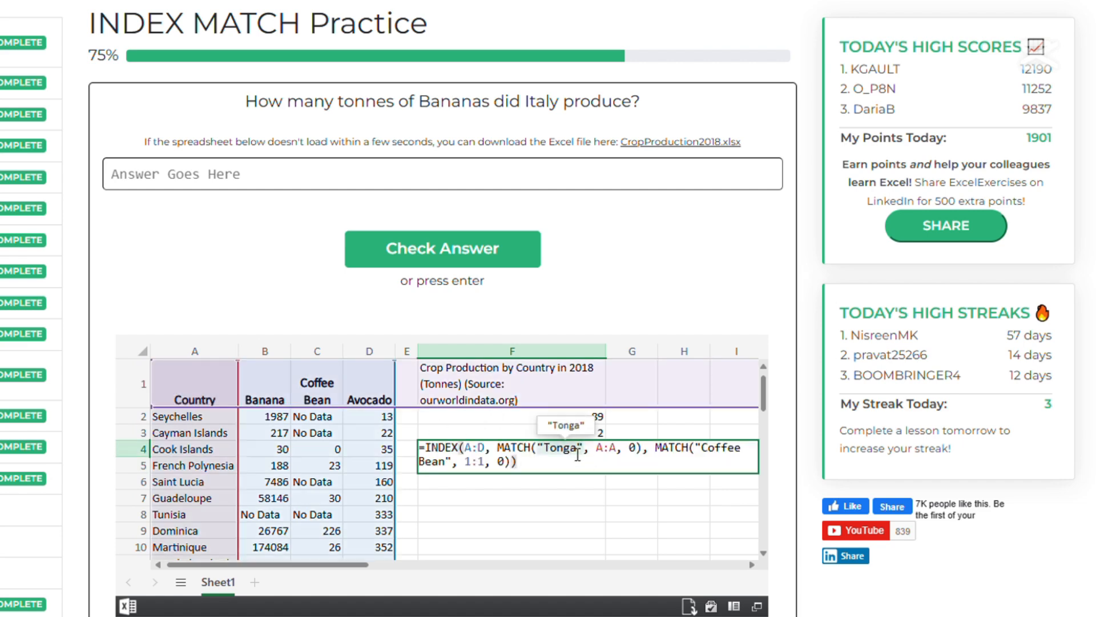
pyautogui.doubleClick(573, 454)
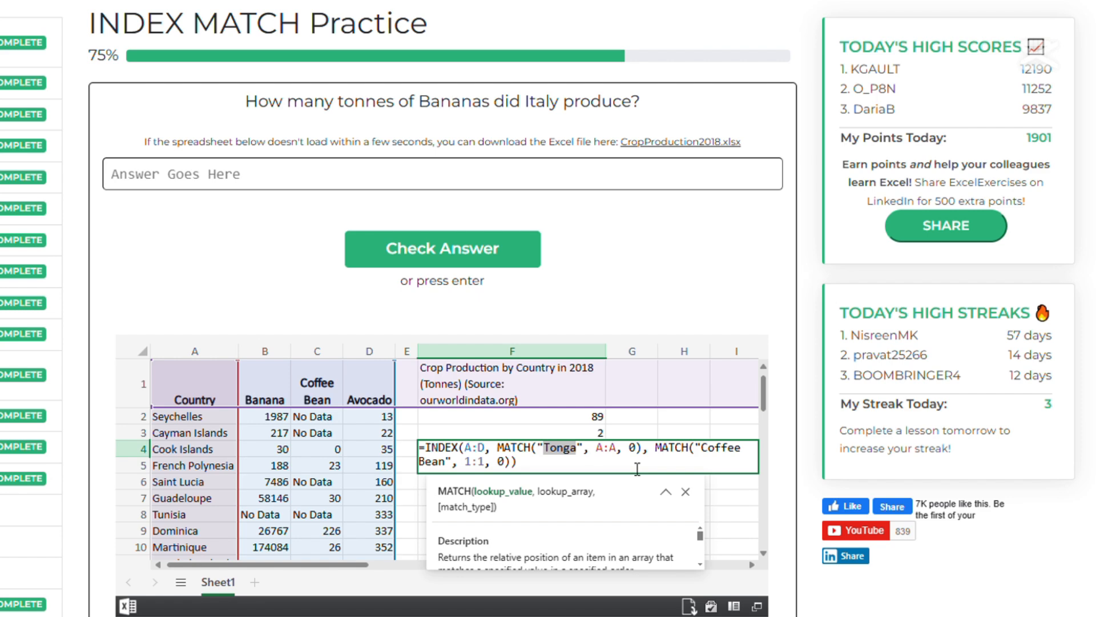
pyautogui.write('Italy')
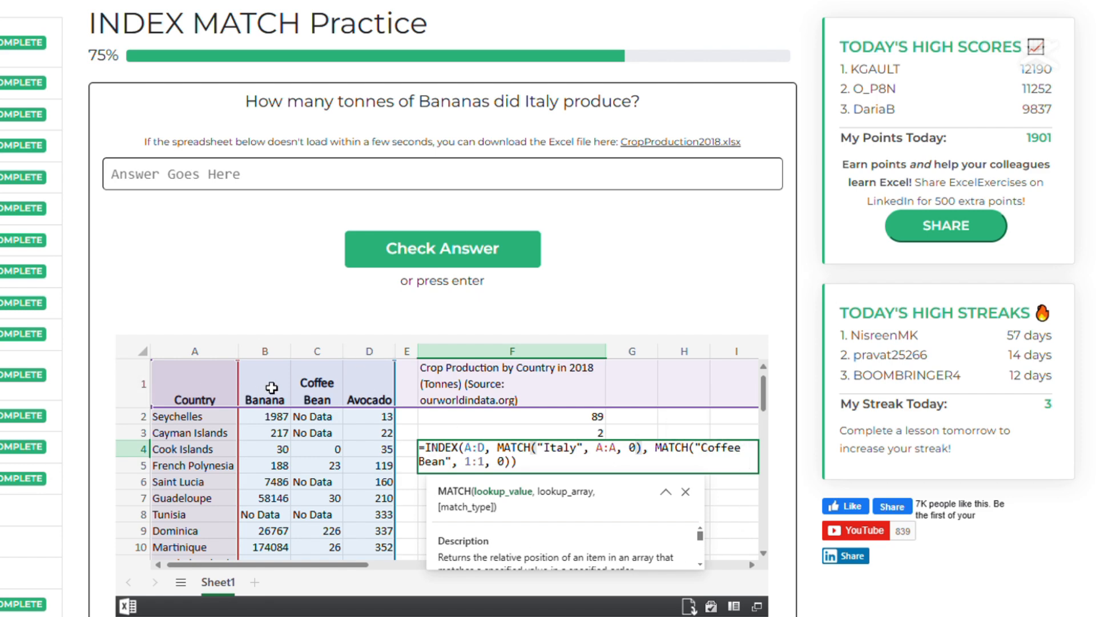
pyautogui.doubleClick(720, 453)
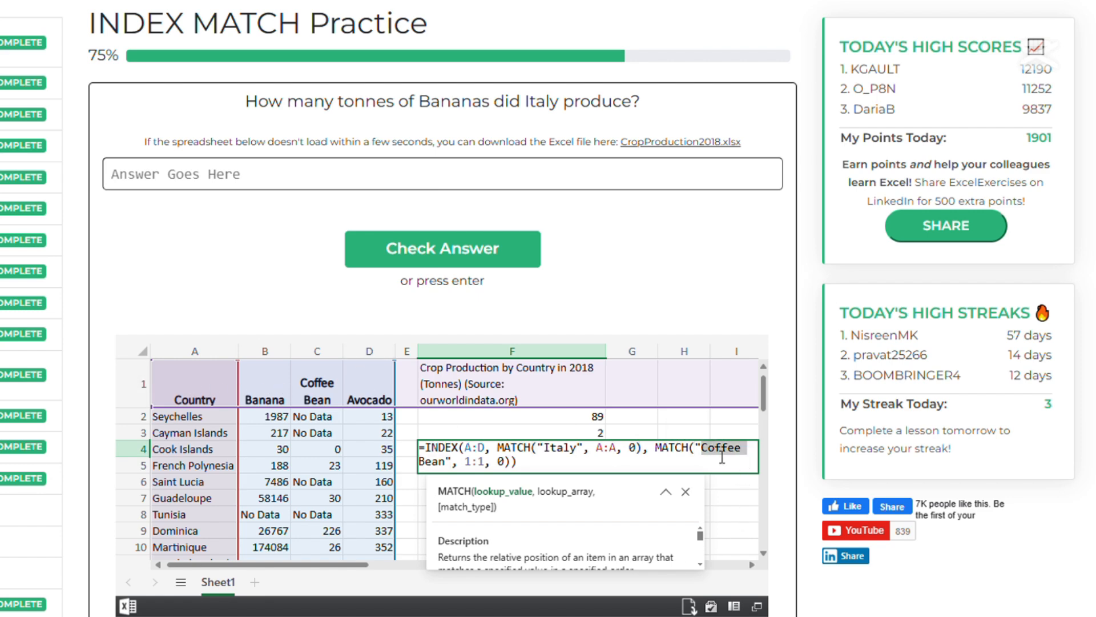
pyautogui.click(705, 454)
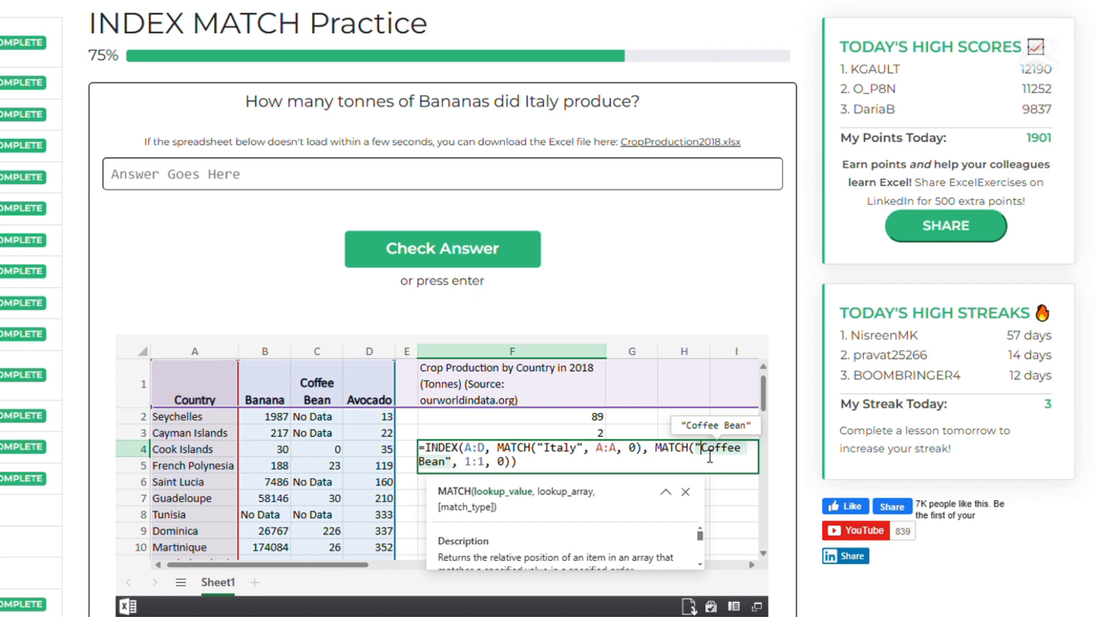
pyautogui.moveTo(709, 455); pyautogui.dragTo(452, 473)
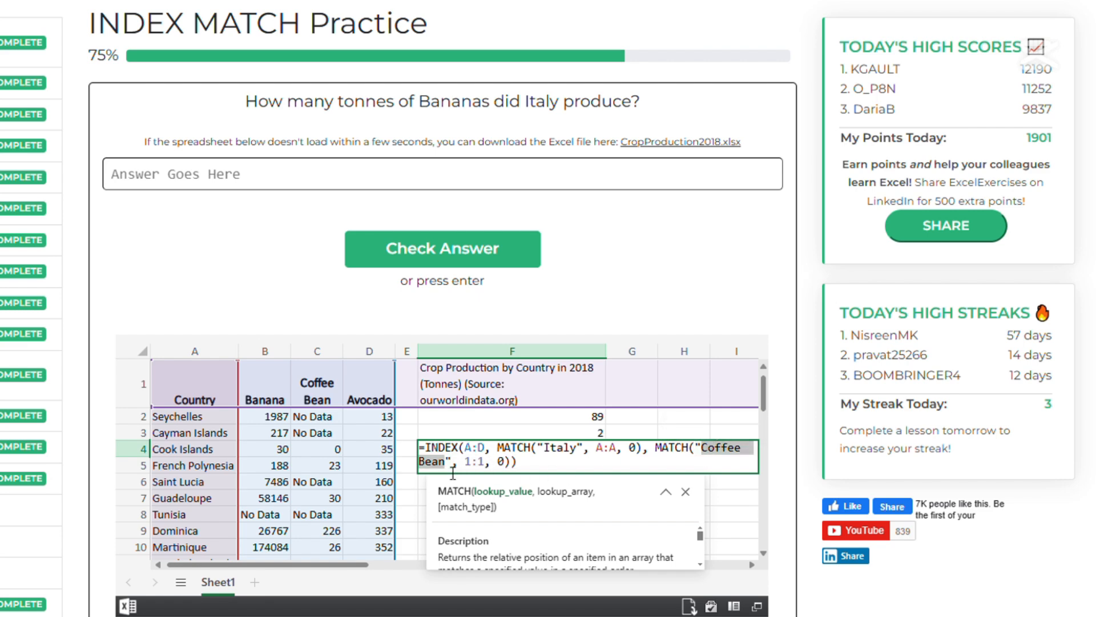
pyautogui.write('Bana')
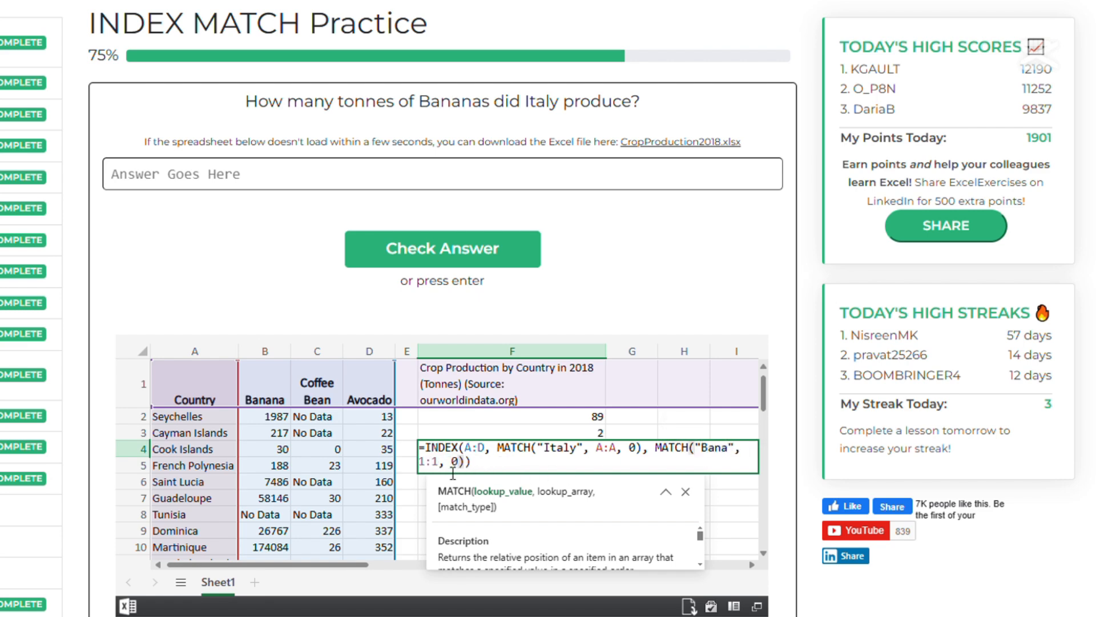
pyautogui.write('na')
pyautogui.press('Return')
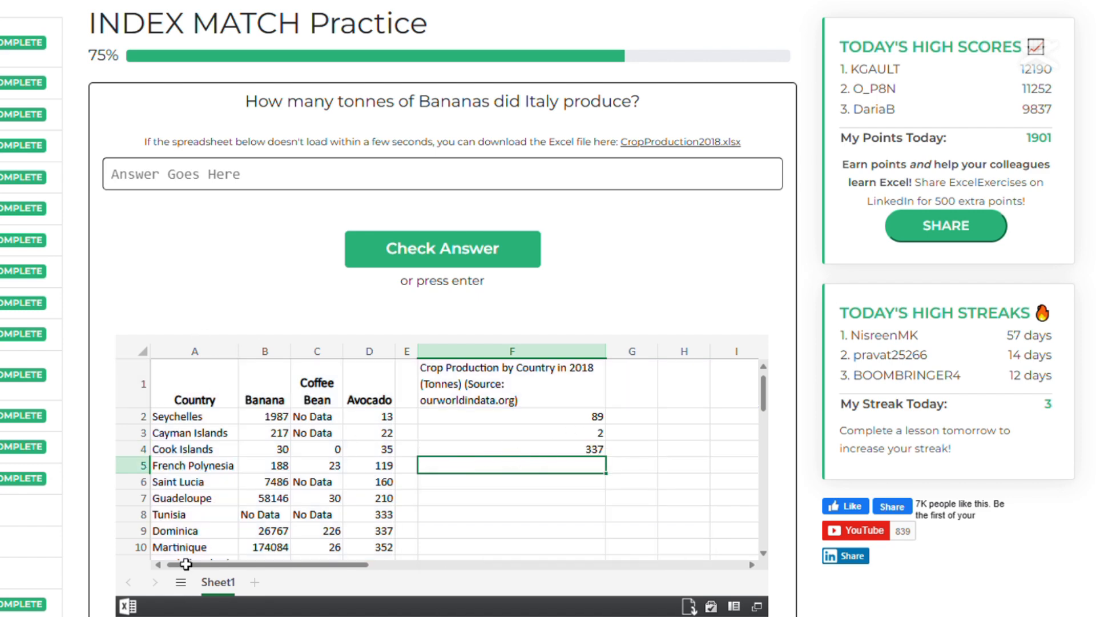
# Enter 337 as the answer and submit it.
pyautogui.click(401, 186)
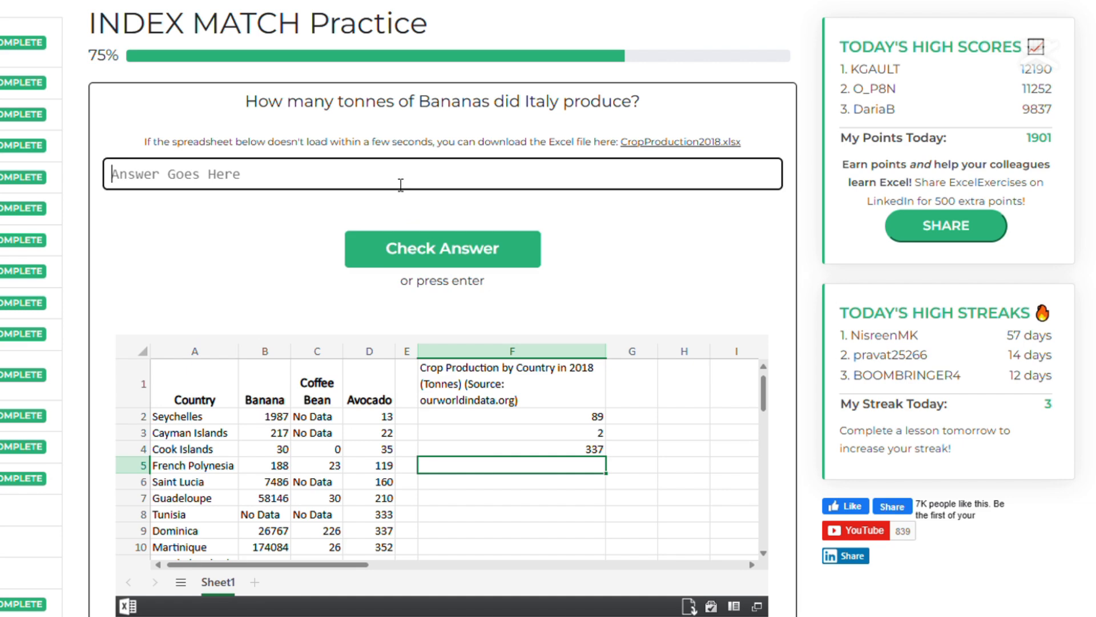
pyautogui.write('337')
pyautogui.press('Return')
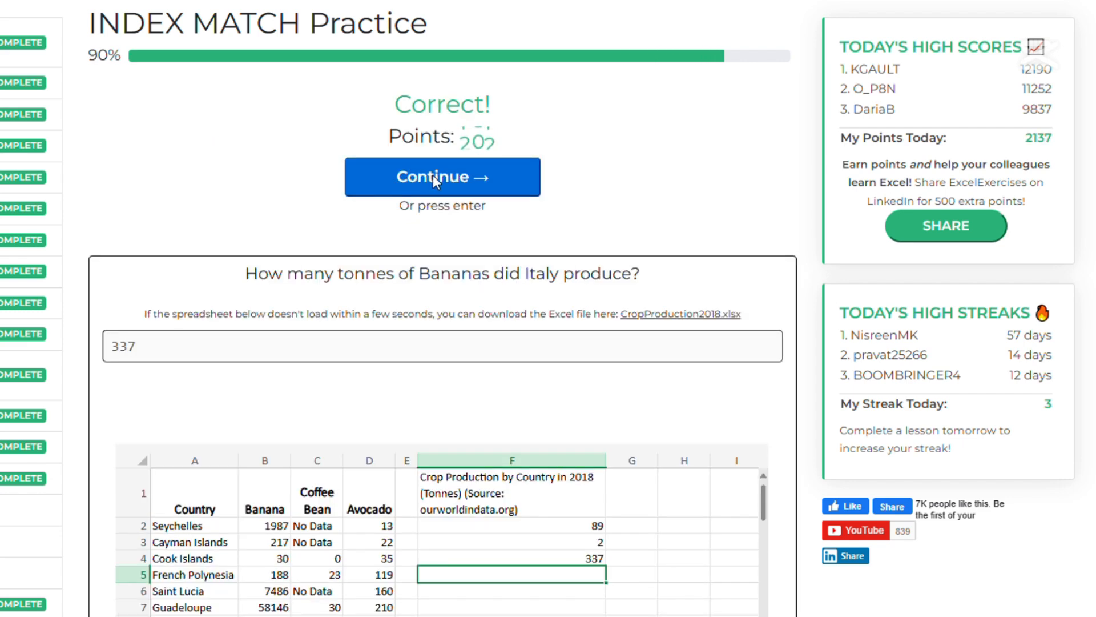
# Move to the next question and change F4's formula to look up "Nepal" and "Coffee Bean".
pyautogui.click(435, 180)
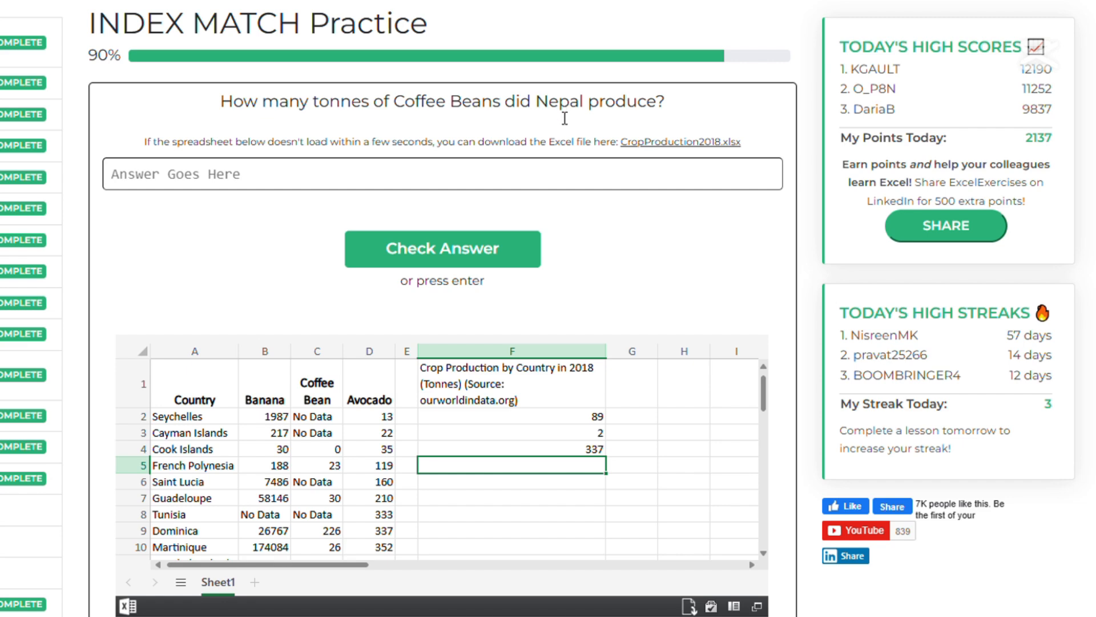
pyautogui.doubleClick(535, 450)
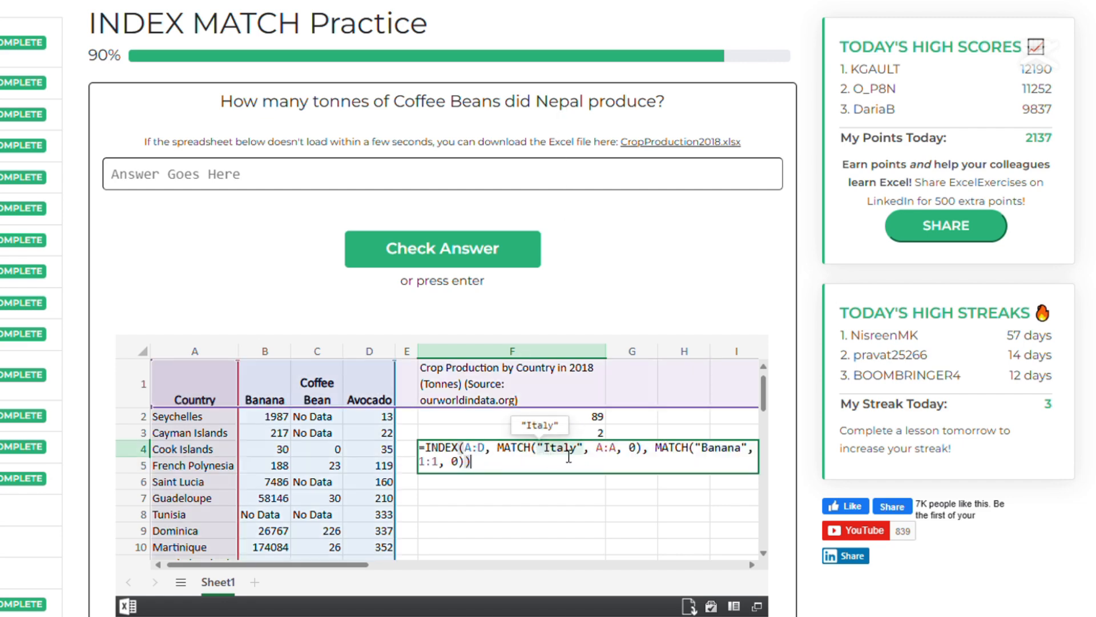
pyautogui.doubleClick(571, 449)
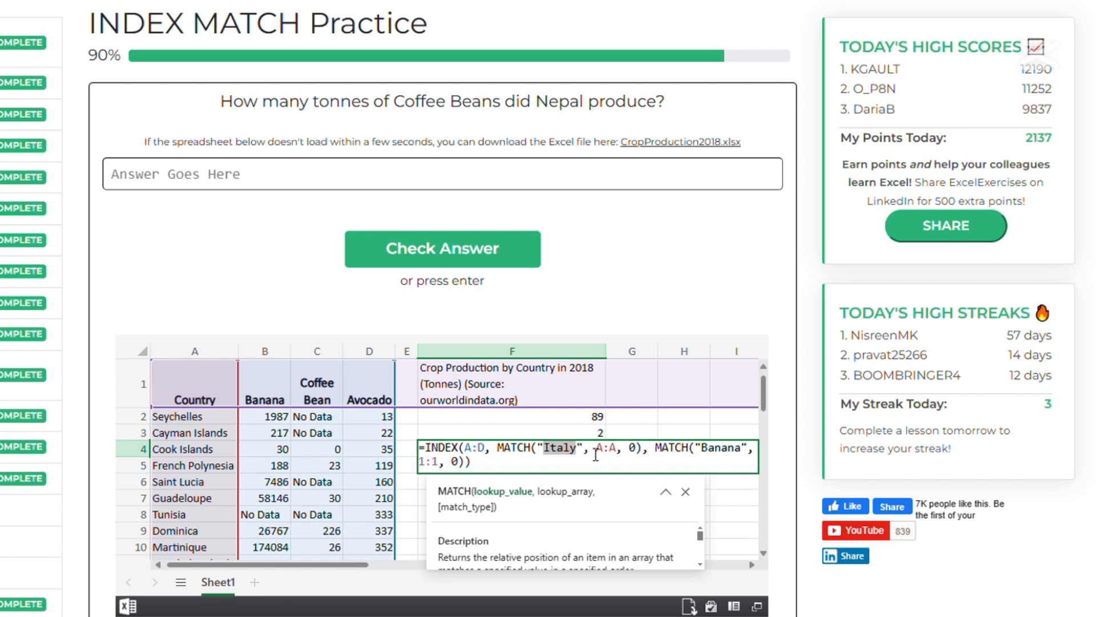
pyautogui.write('Nepal')
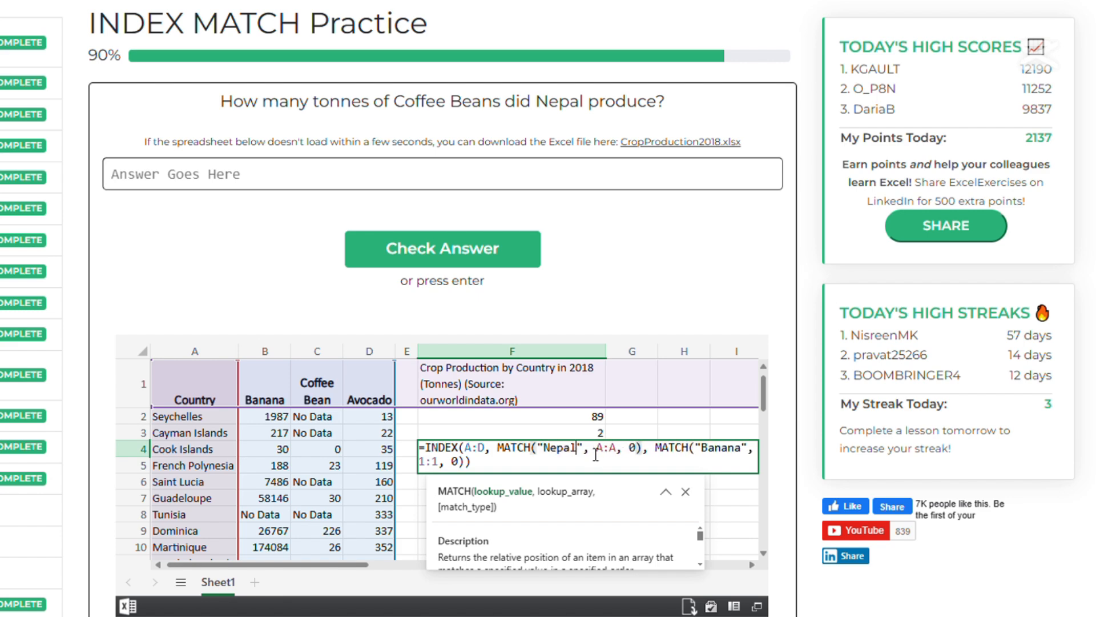
pyautogui.doubleClick(729, 454)
pyautogui.write('C')
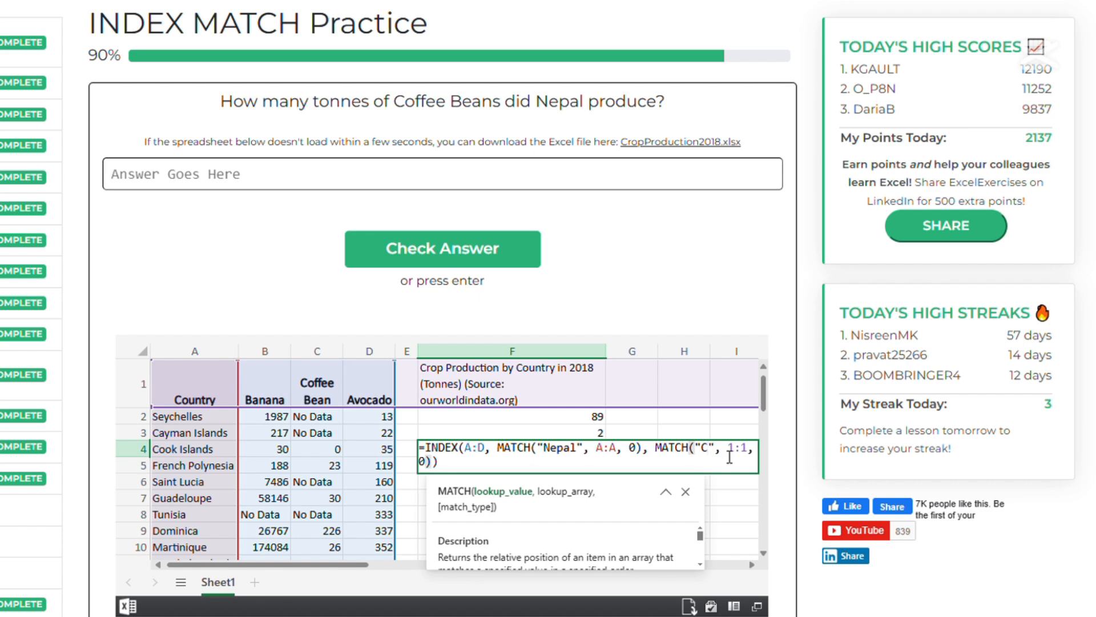
pyautogui.write('offee')
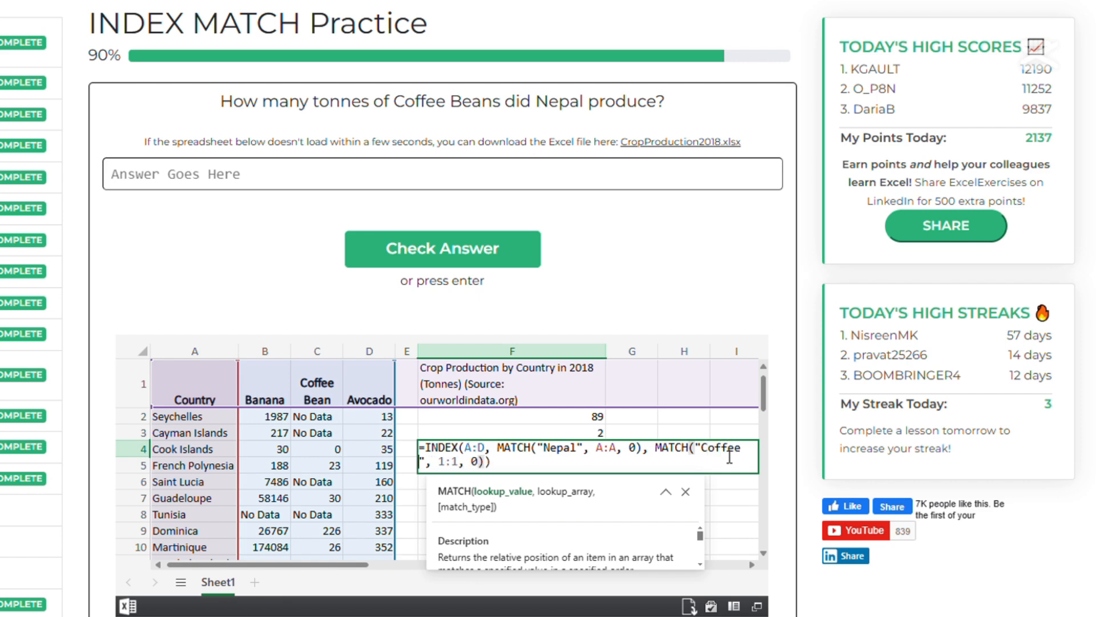
pyautogui.write(' Bean')
pyautogui.press('Return')
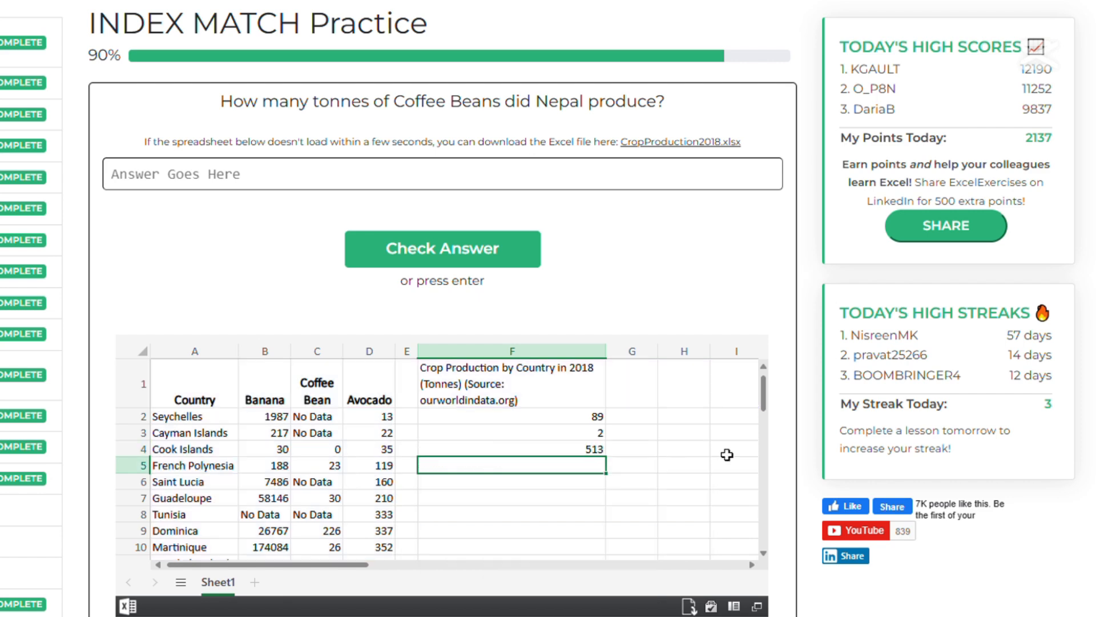
# Enter 513 as the answer and submit it.
pyautogui.click(362, 180)
pyautogui.write('513')
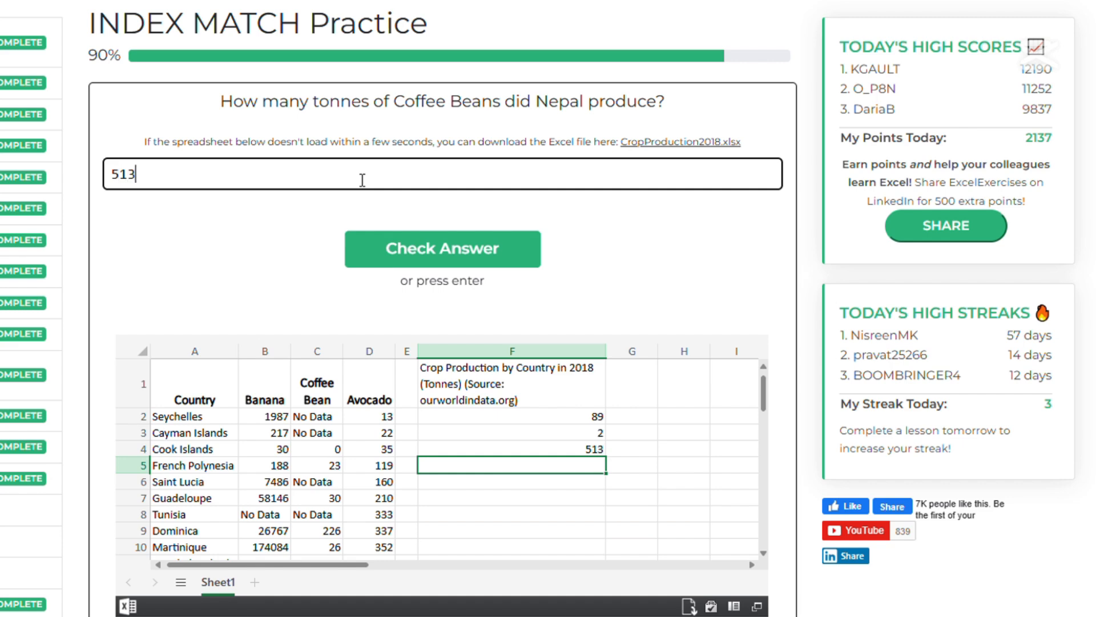
pyautogui.click(454, 252)
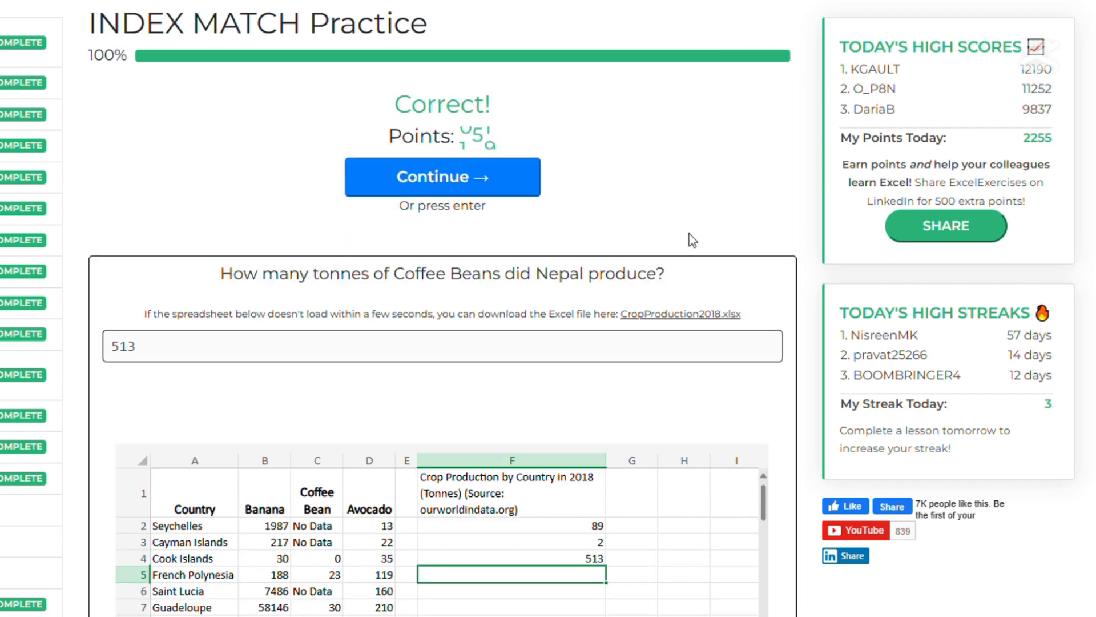
# Open F4's formula to review the "Nepal" lookup value, then leave the cell.
pyautogui.click(573, 564)
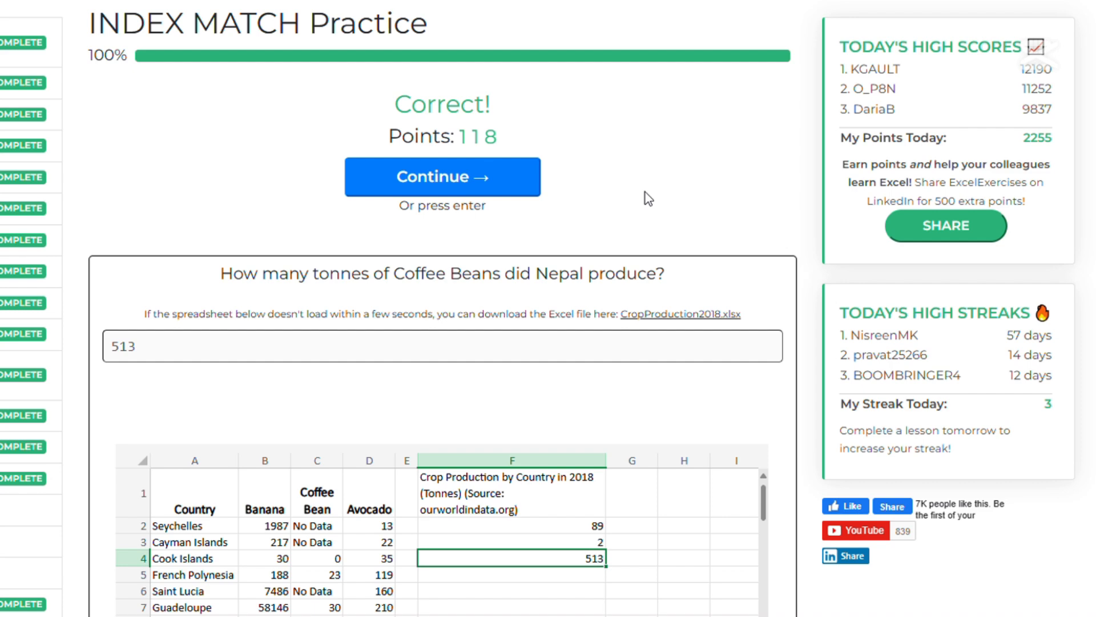
pyautogui.doubleClick(580, 564)
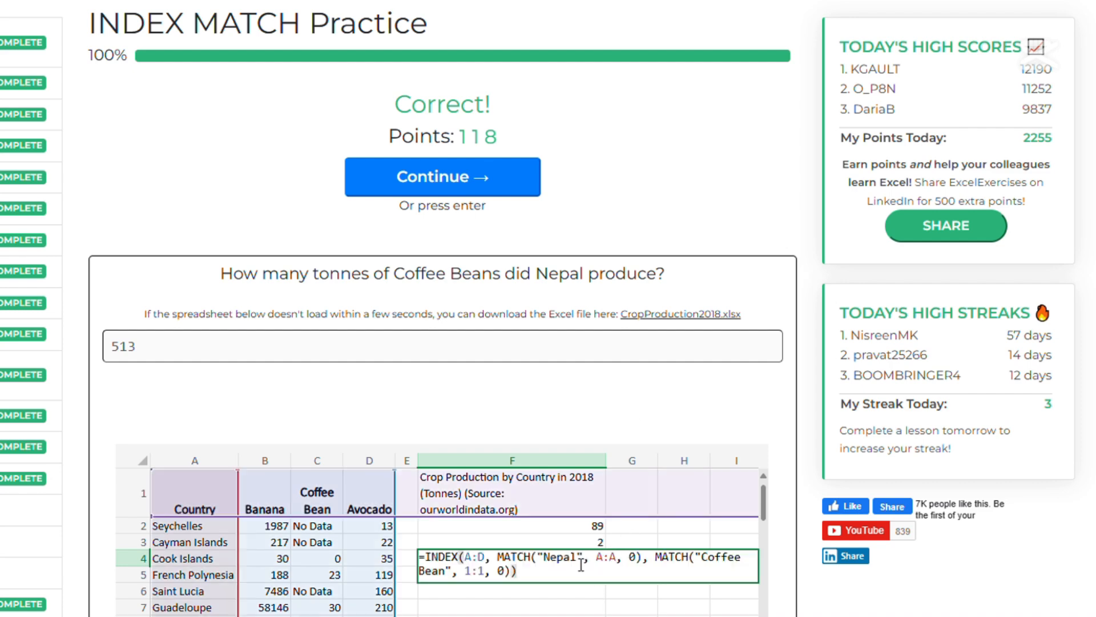
pyautogui.moveTo(546, 569)
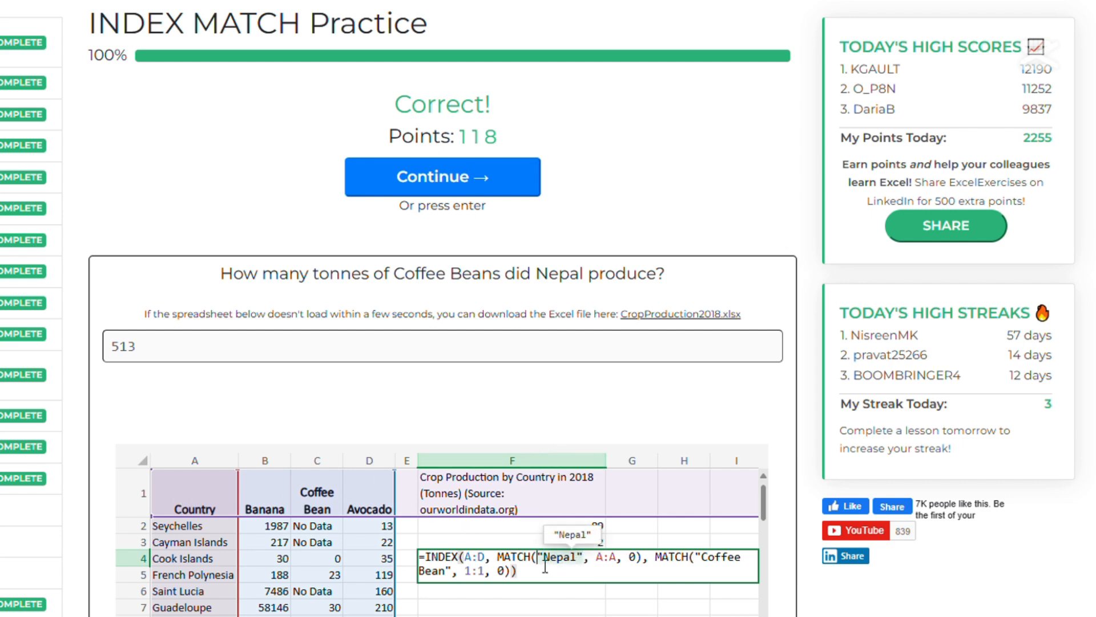
pyautogui.moveTo(545, 565); pyautogui.dragTo(599, 564)
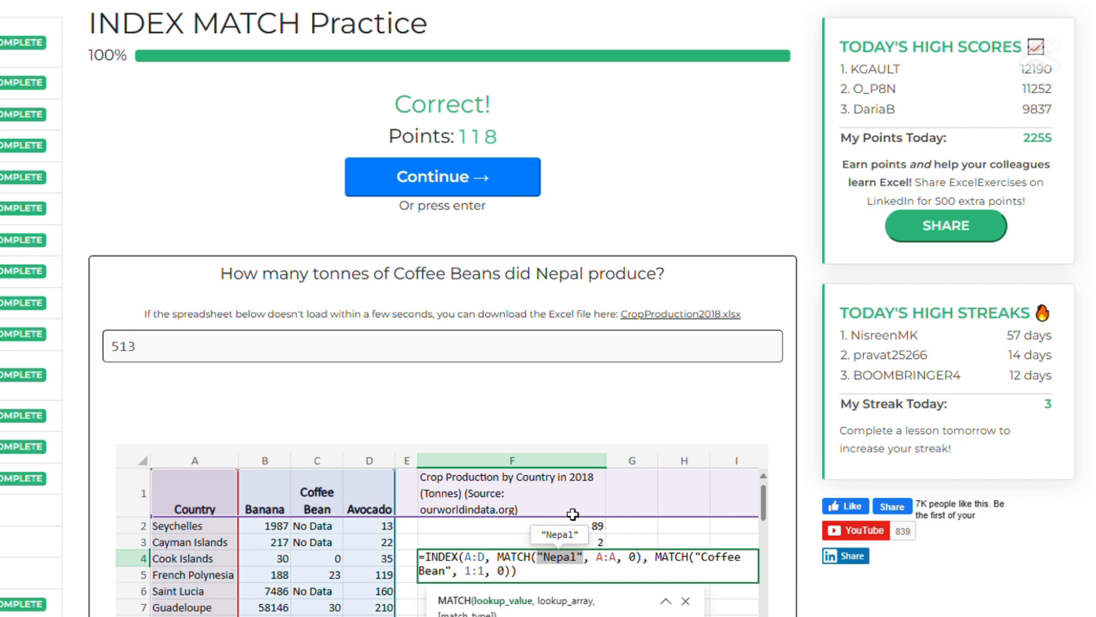
pyautogui.press('Return')
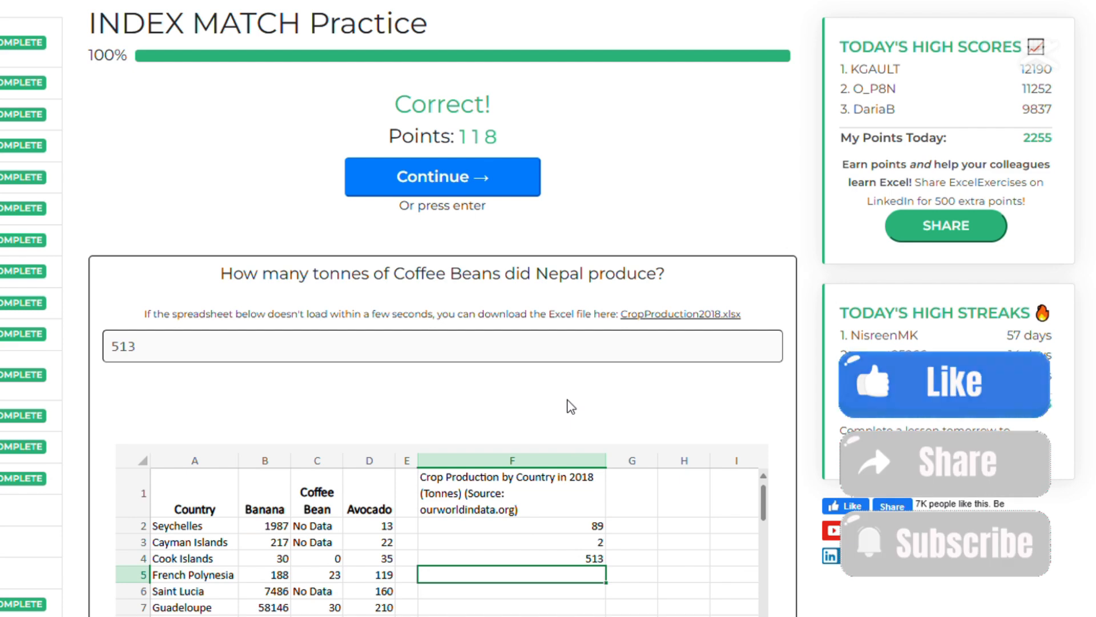